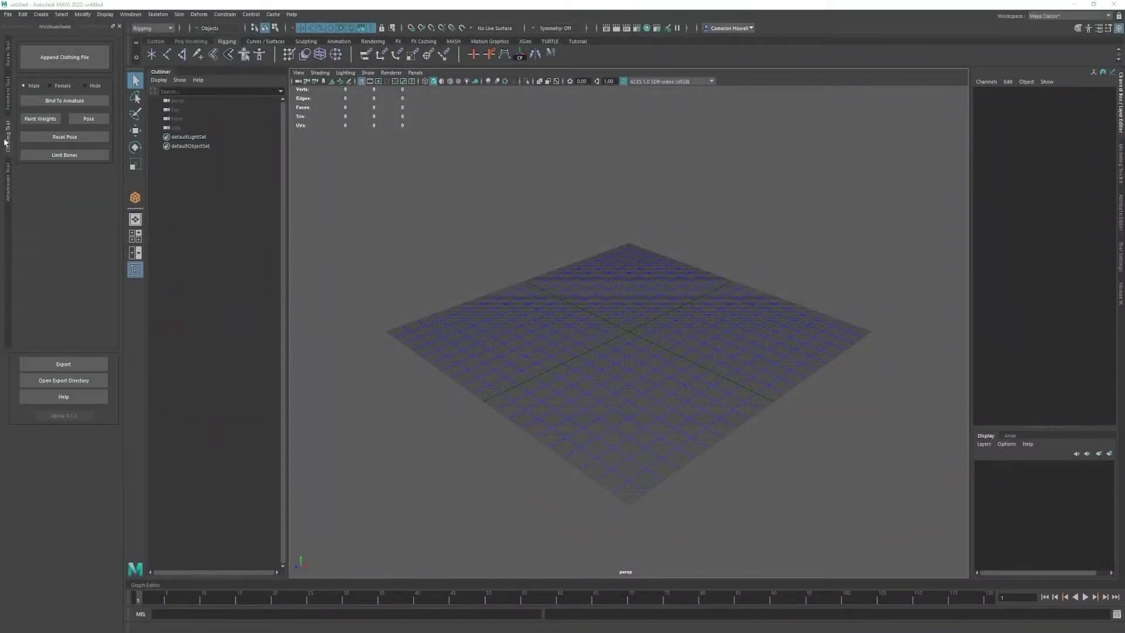
# - Append the clothing scene file with the male character and turn on X-ray display for the joints
pyautogui.click(80, 64)
pyautogui.keyDown('alt'); pyautogui.moveTo(568, 304); pyautogui.dragTo(658, 403, button='right'); pyautogui.keyUp('alt')
pyautogui.keyDown('alt'); pyautogui.moveTo(658, 403); pyautogui.dragTo(679, 386); pyautogui.keyUp('alt')
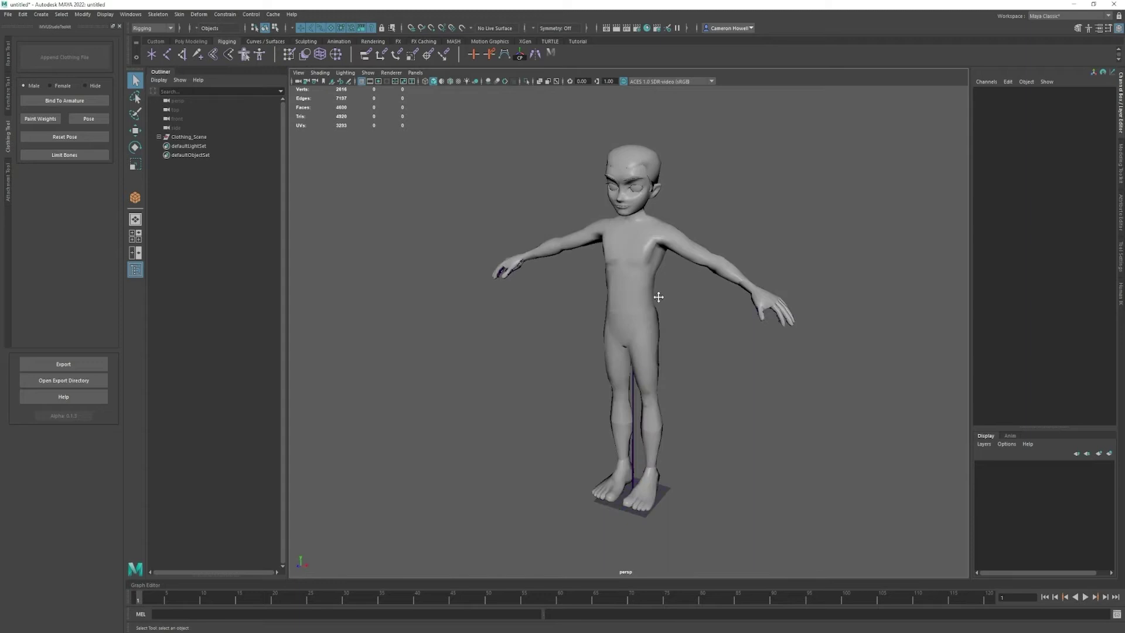
pyautogui.keyDown('alt'); pyautogui.moveTo(659, 297); pyautogui.dragTo(640, 332, button='middle'); pyautogui.keyUp('alt')
pyautogui.keyDown('alt'); pyautogui.moveTo(639, 333); pyautogui.dragTo(654, 350, button='right'); pyautogui.keyUp('alt')
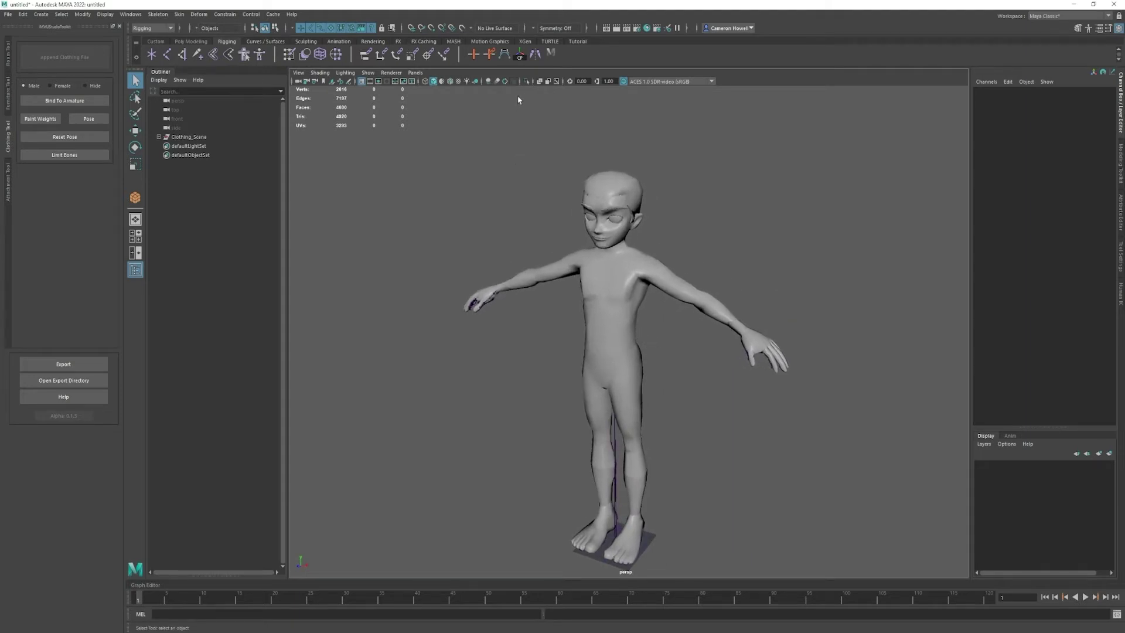
pyautogui.click(554, 82)
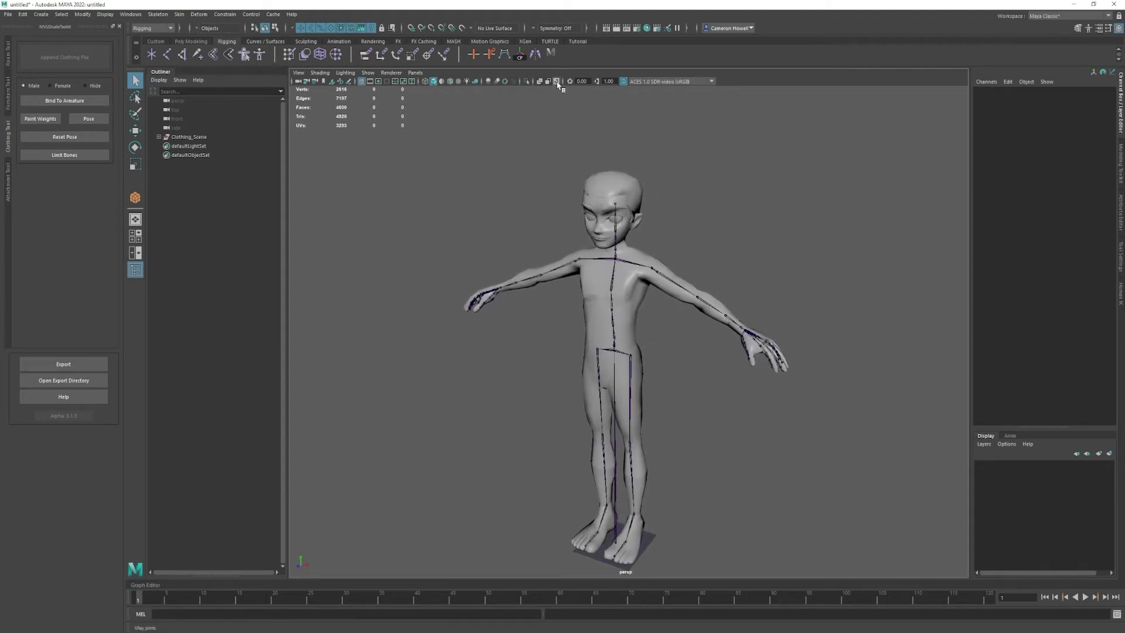
# - Try a slight rotation of the character's left shoulder joint, undo it and clear the selection
pyautogui.click(652, 271)
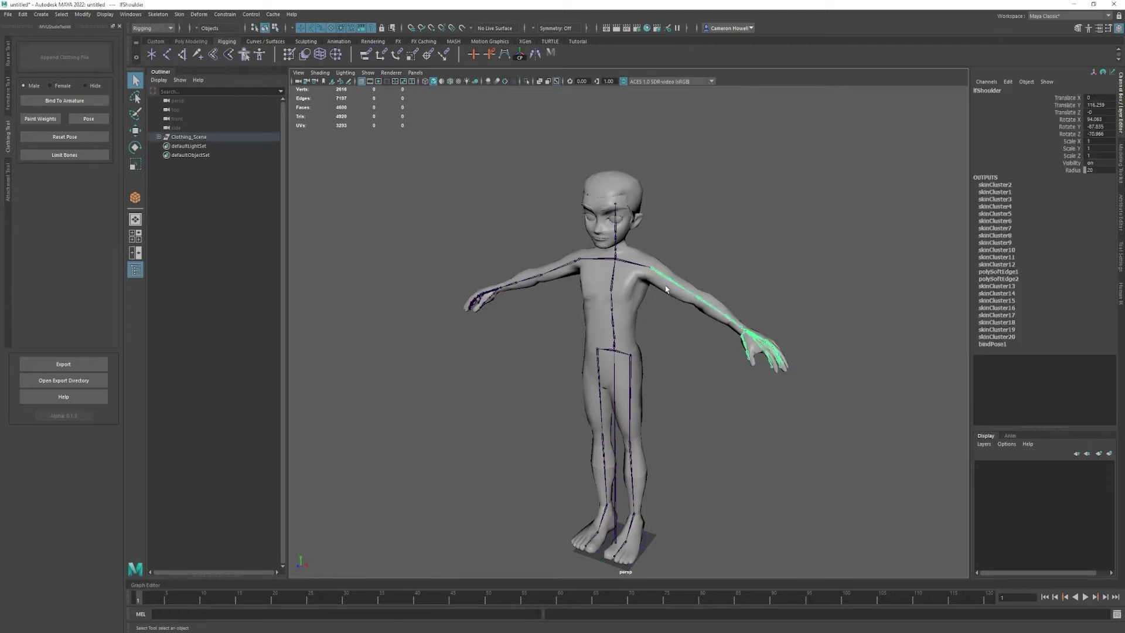
pyautogui.press('e')
pyautogui.moveTo(678, 244)
pyautogui.mouseDown()
pyautogui.moveTo(679, 274)
pyautogui.moveTo(682, 243)
pyautogui.mouseUp()
pyautogui.hotkey('ctrl', 'z')
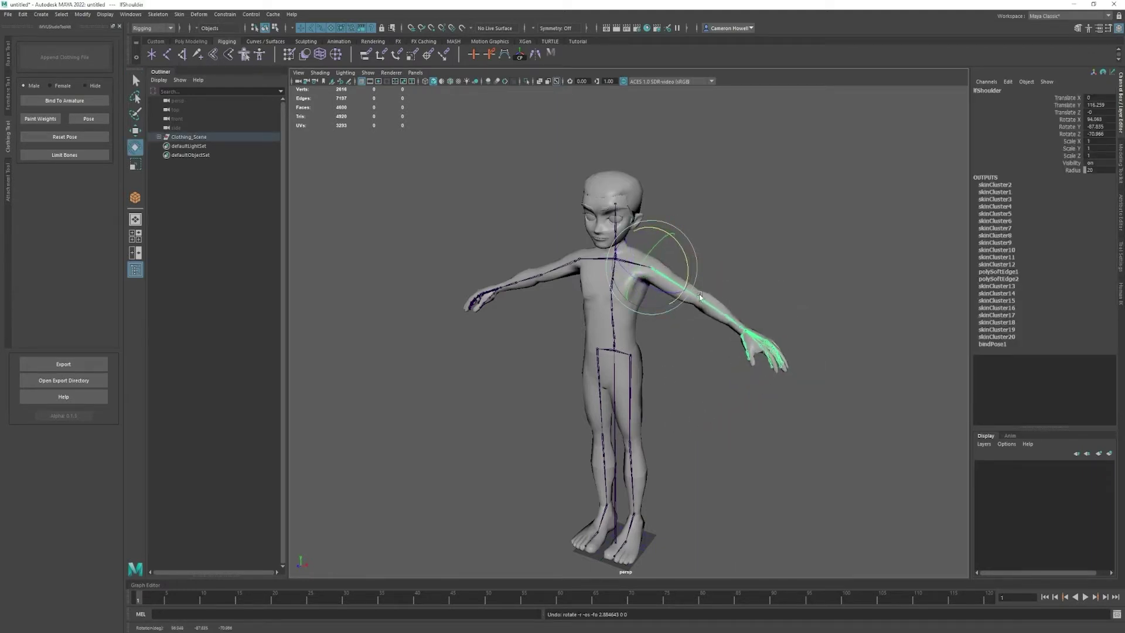
pyautogui.click(670, 355)
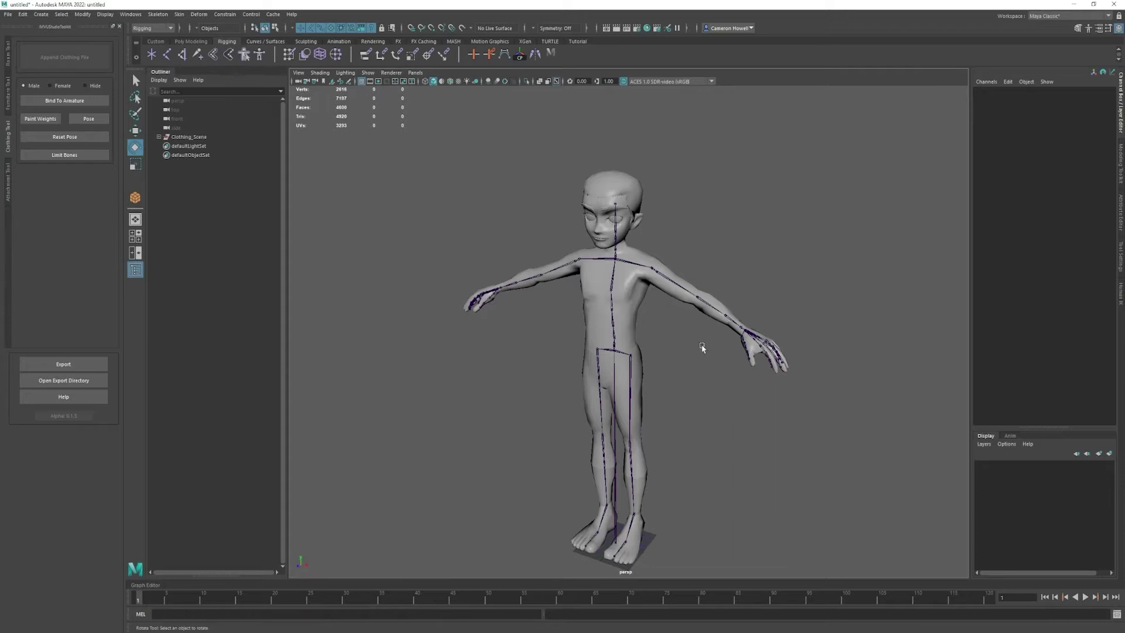
# - Create a polygon cube around the character's torso, centre it on the body and scale it narrower along X
pyautogui.keyDown('alt'); pyautogui.moveTo(545, 333); pyautogui.dragTo(564, 333); pyautogui.keyUp('alt')
pyautogui.click(183, 41)
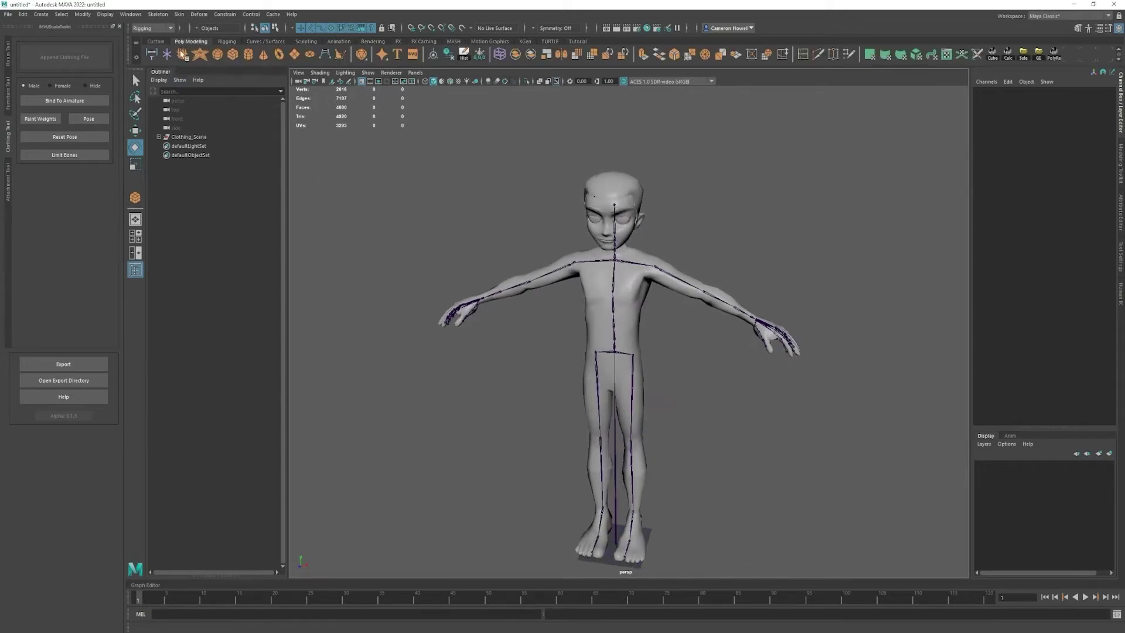
pyautogui.click(232, 54)
pyautogui.moveTo(572, 523); pyautogui.dragTo(615, 283)
pyautogui.press('w')
pyautogui.press('r')
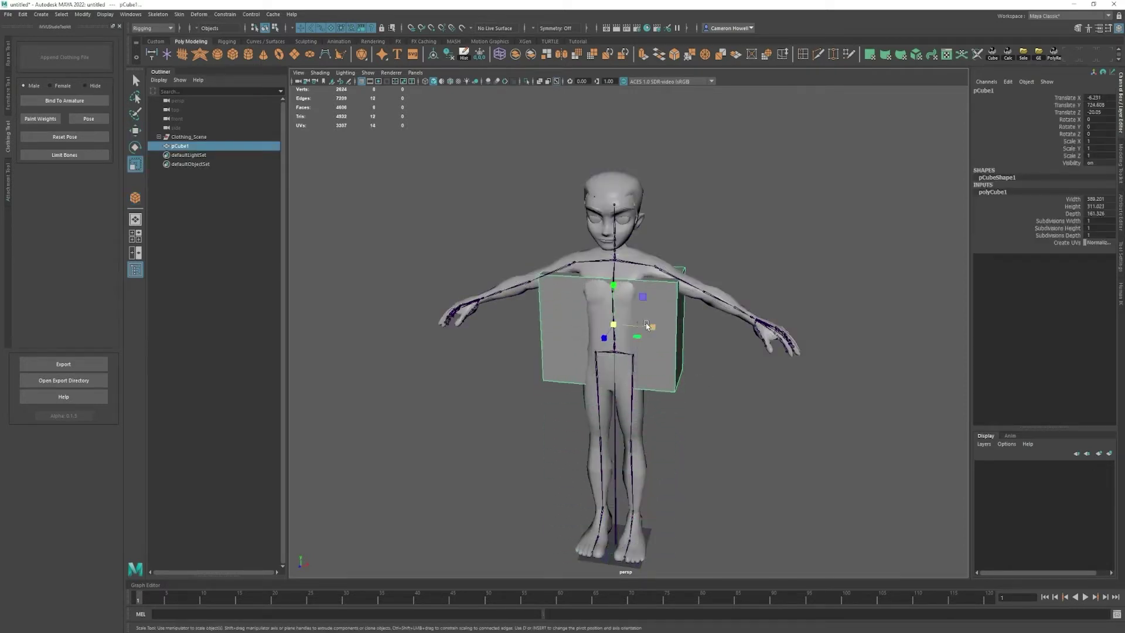
pyautogui.moveTo(650, 327); pyautogui.dragTo(632, 322)
pyautogui.keyDown('alt'); pyautogui.moveTo(632, 322); pyautogui.dragTo(589, 324); pyautogui.keyUp('alt')
pyautogui.press('w')
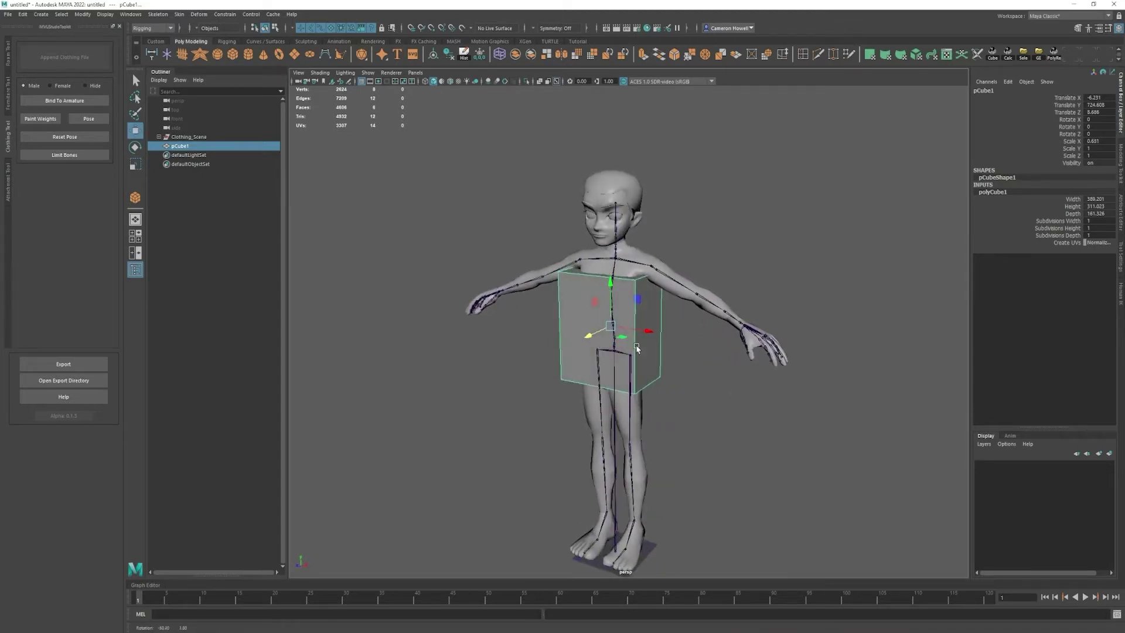
# - Bind only the torso cube to the armature
pyautogui.scroll(3, 590, 320)
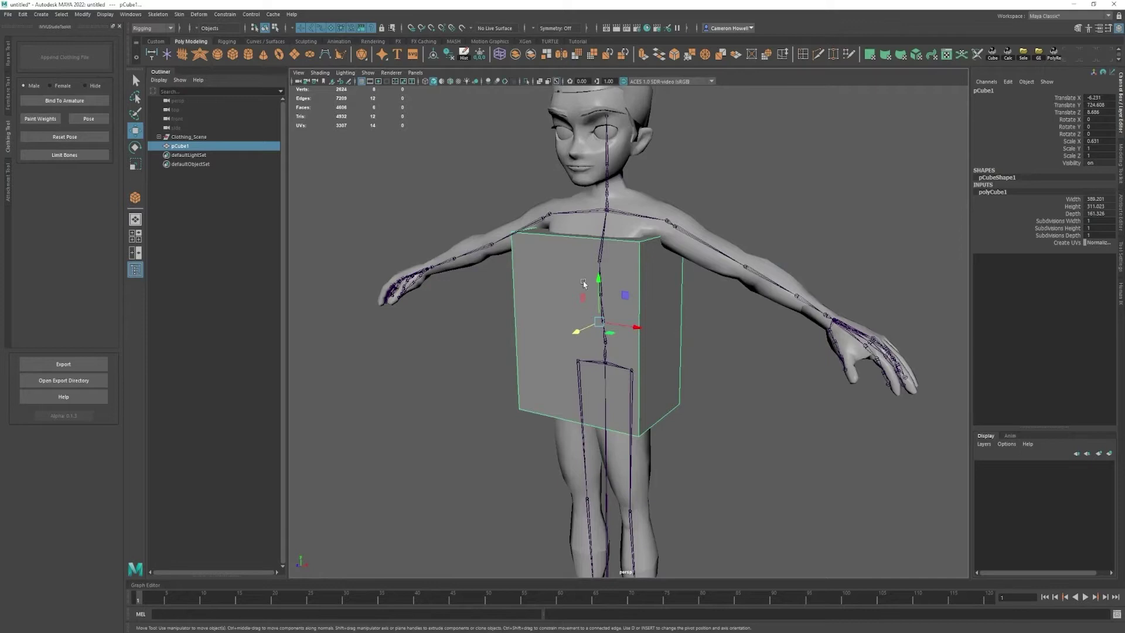
pyautogui.click(61, 101)
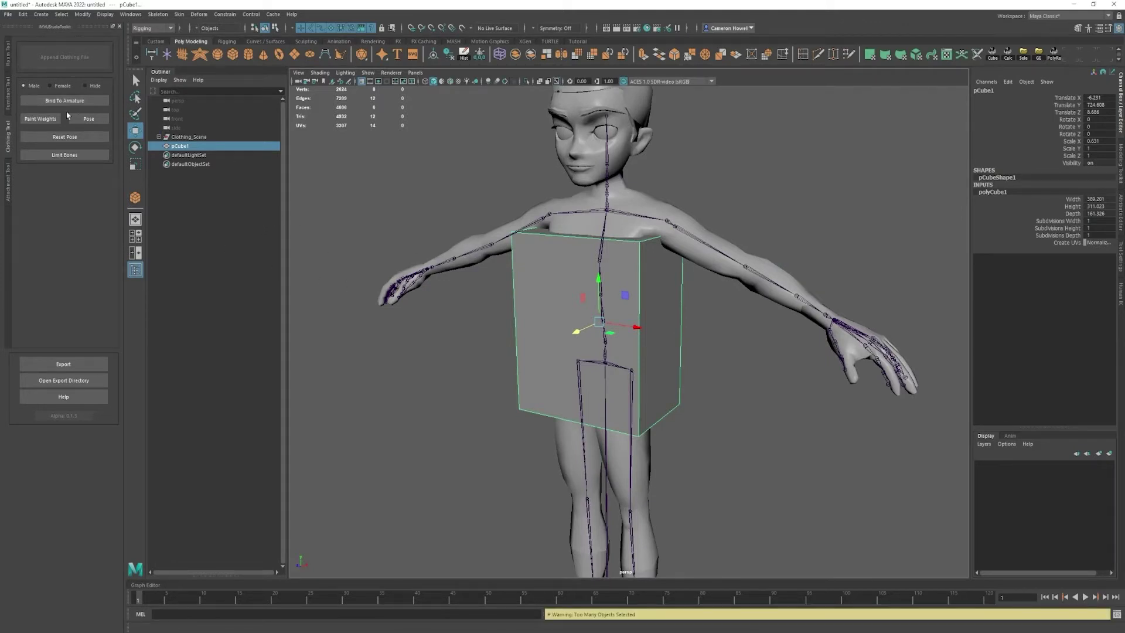
pyautogui.click(483, 392)
pyautogui.click(540, 330)
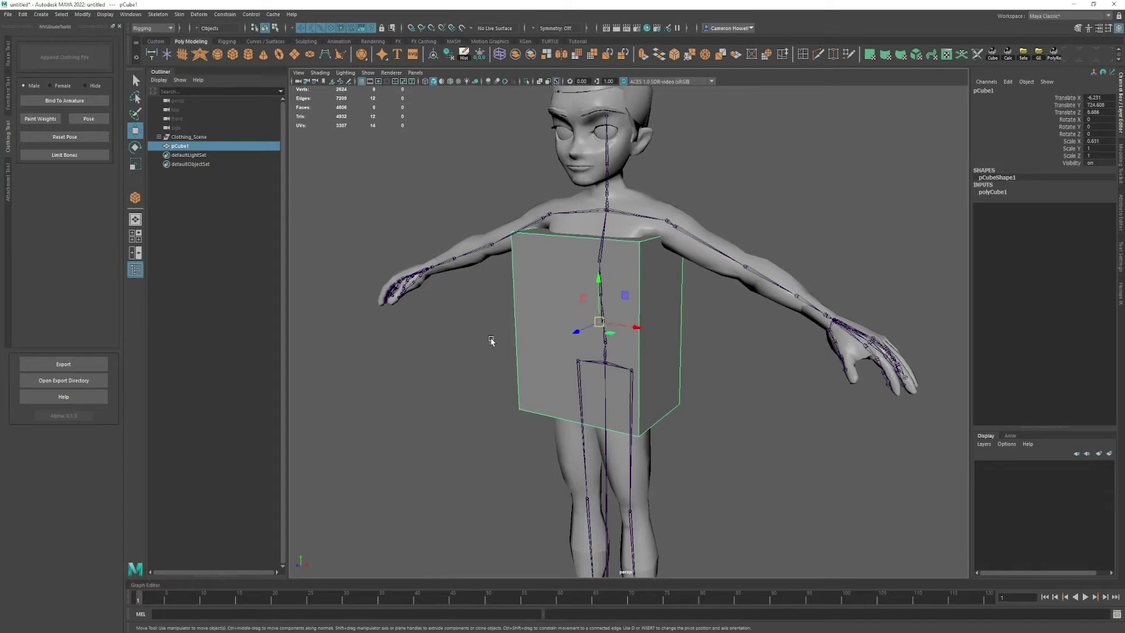
pyautogui.click(65, 101)
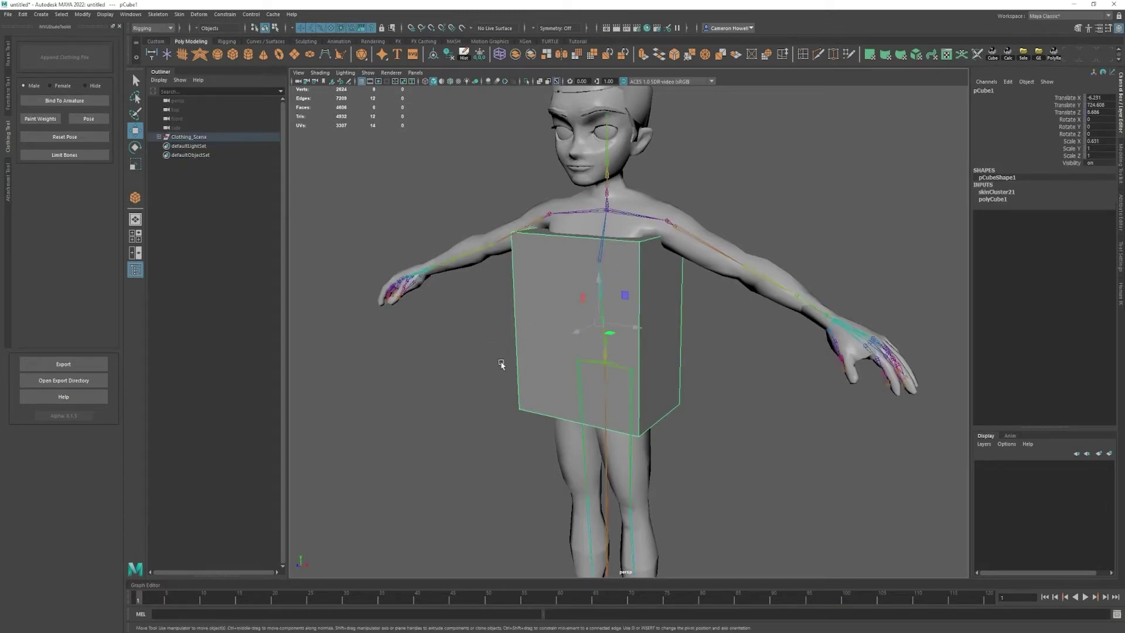
pyautogui.click(469, 333)
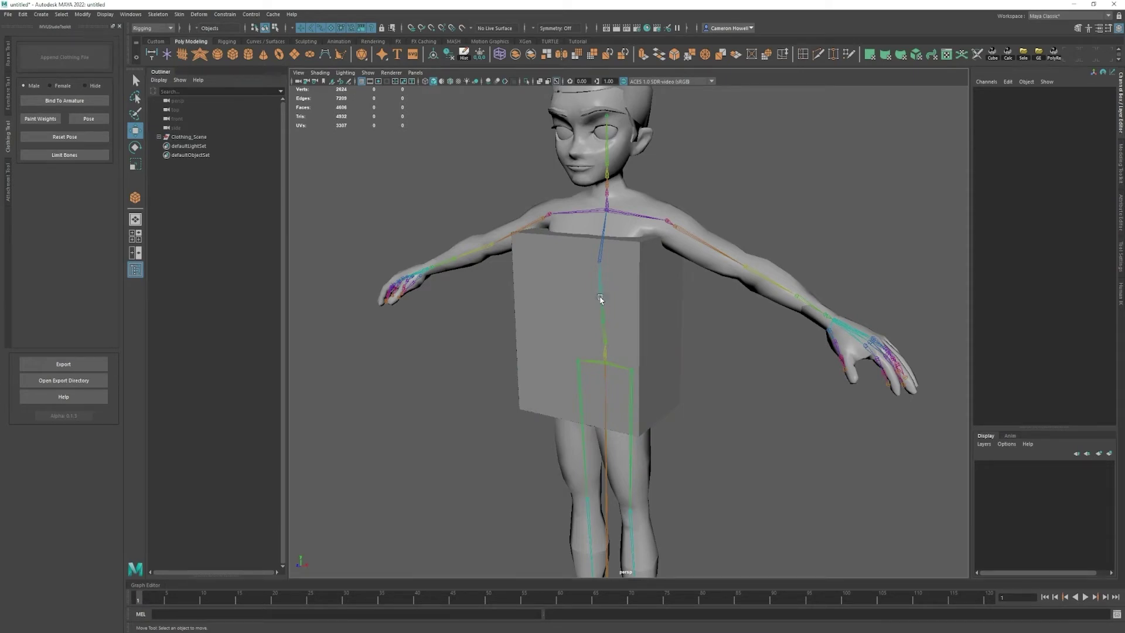
# - Review the Bind Skin options in the Rigging toolset and close them without applying
pyautogui.click(144, 29)
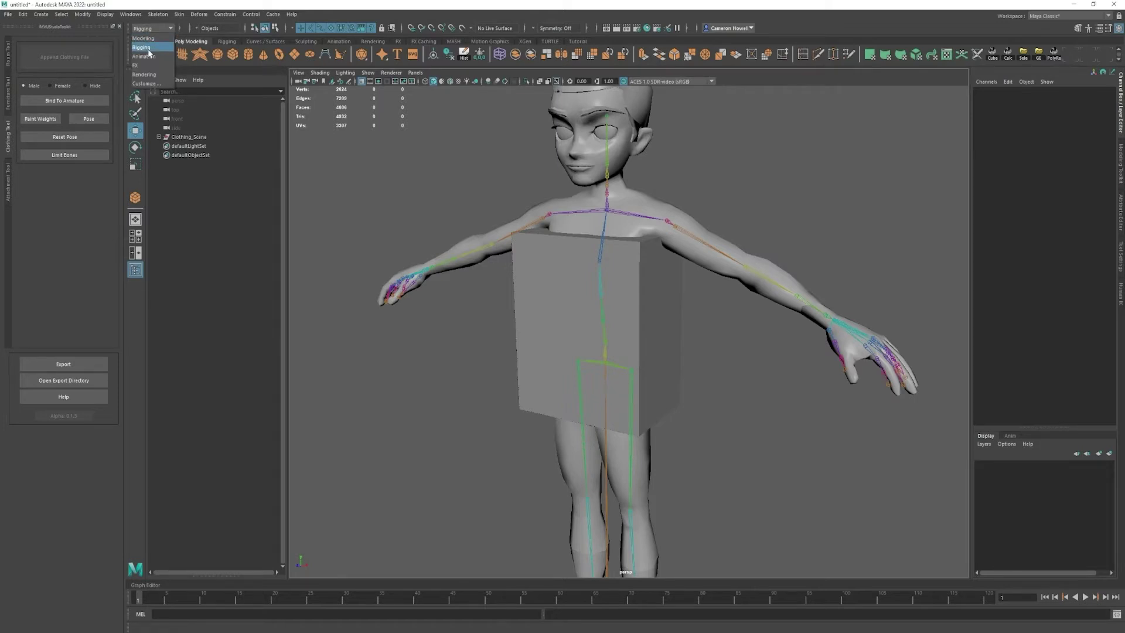
pyautogui.click(149, 48)
pyautogui.click(158, 14)
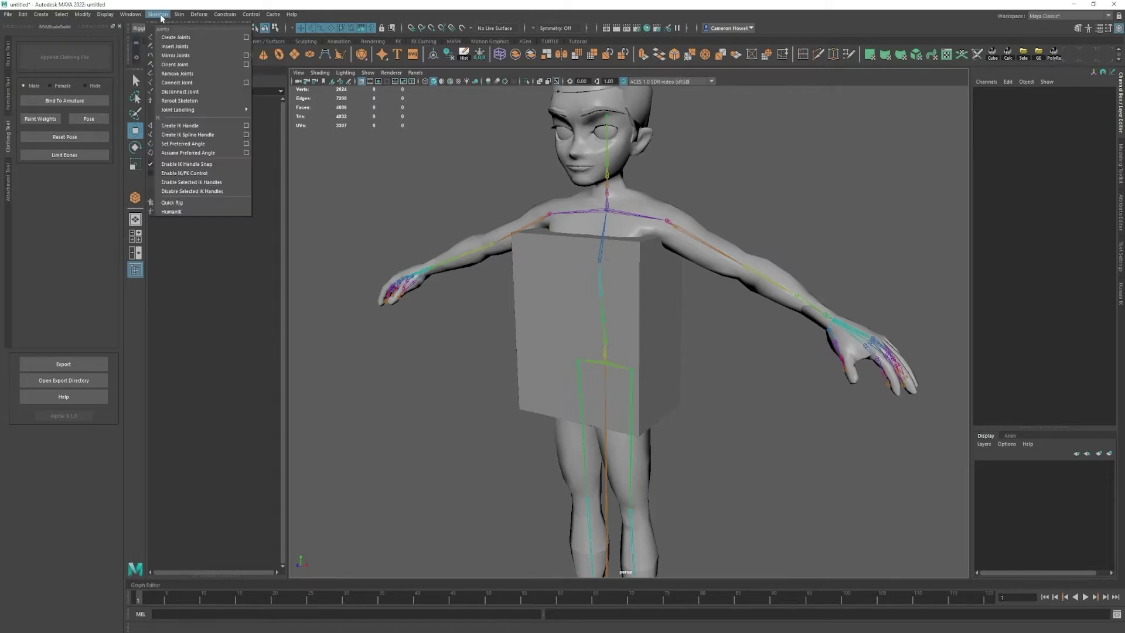
pyautogui.click(179, 14)
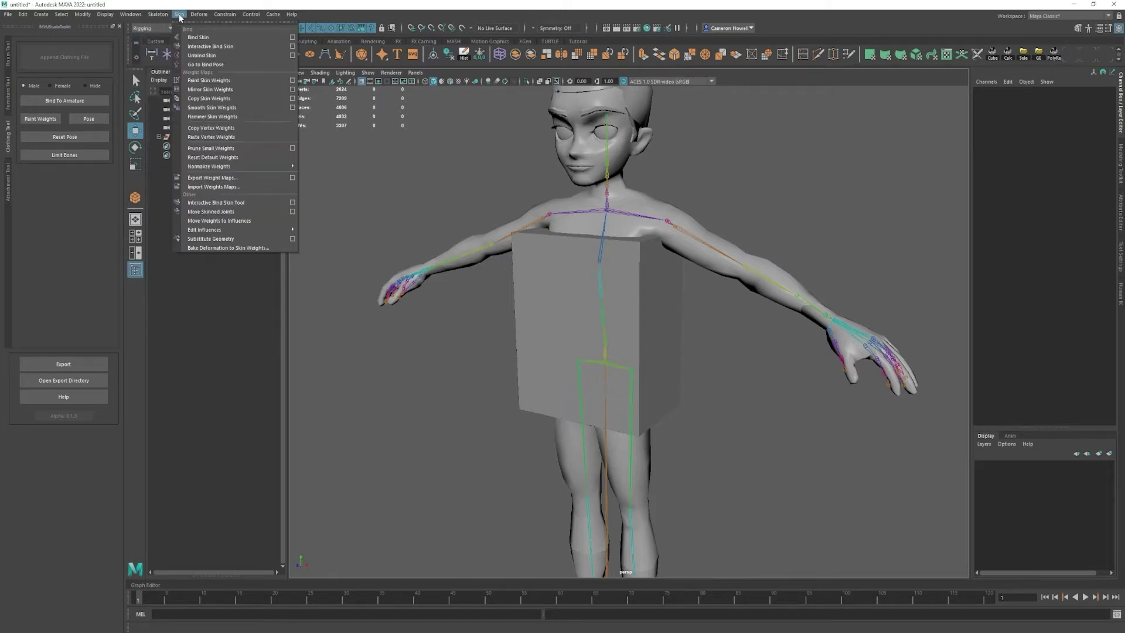
pyautogui.click(292, 37)
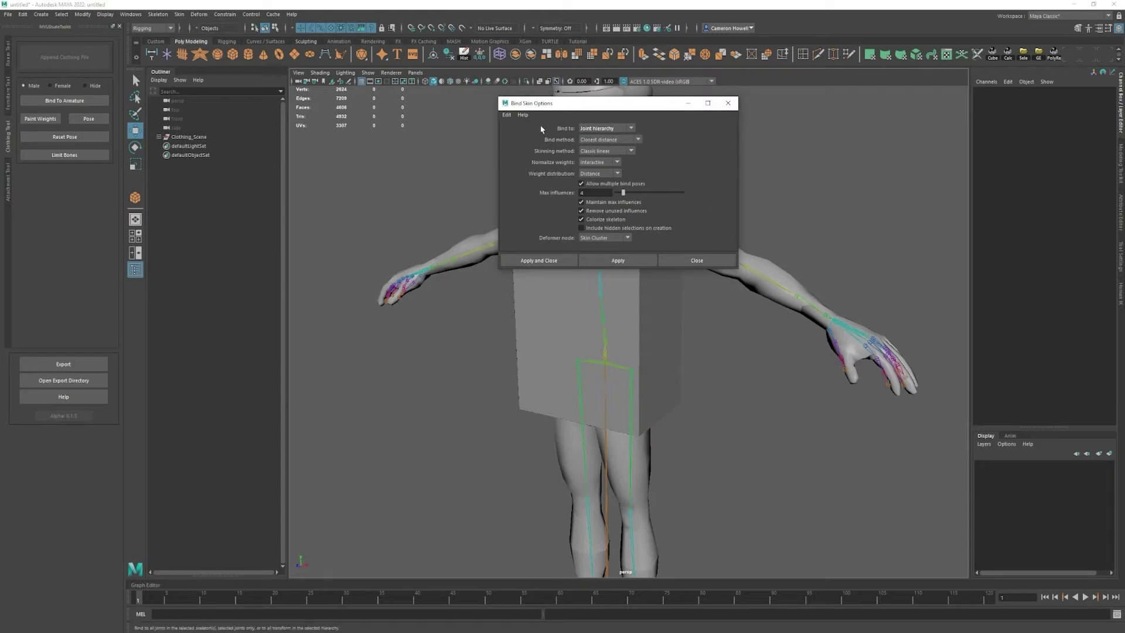
pyautogui.click(700, 261)
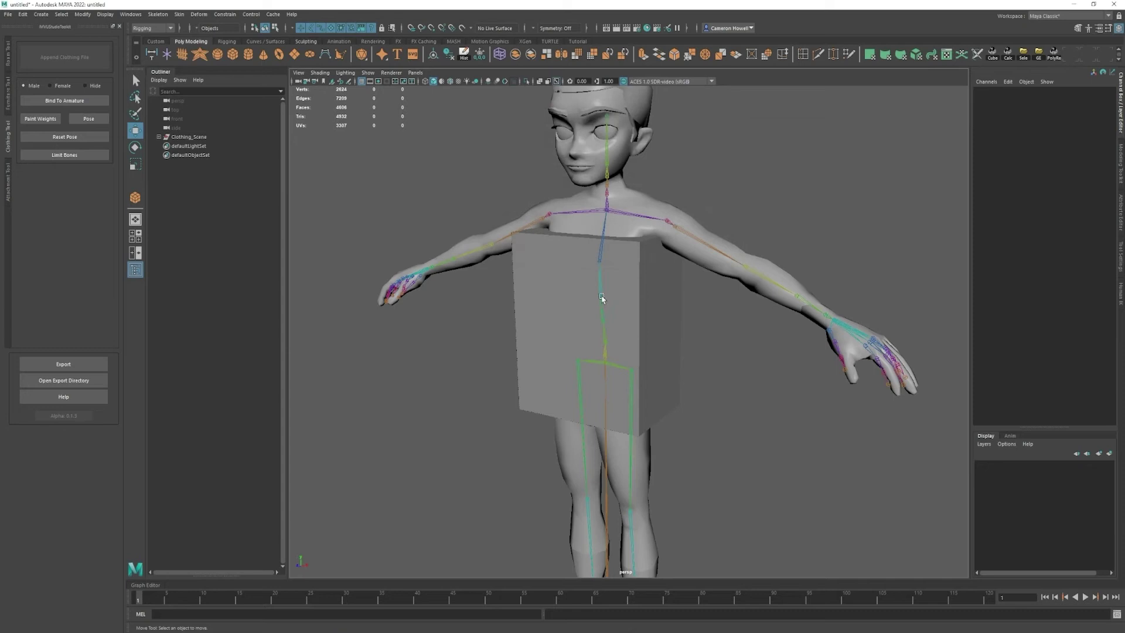
# - Test how the bound cube deforms by rotating the Spine03 and Spine02 joints
pyautogui.click(602, 298)
pyautogui.press('e')
pyautogui.moveTo(627, 267); pyautogui.dragTo(586, 283)
pyautogui.hotkey('ctrl', 'z')
pyautogui.click(688, 329)
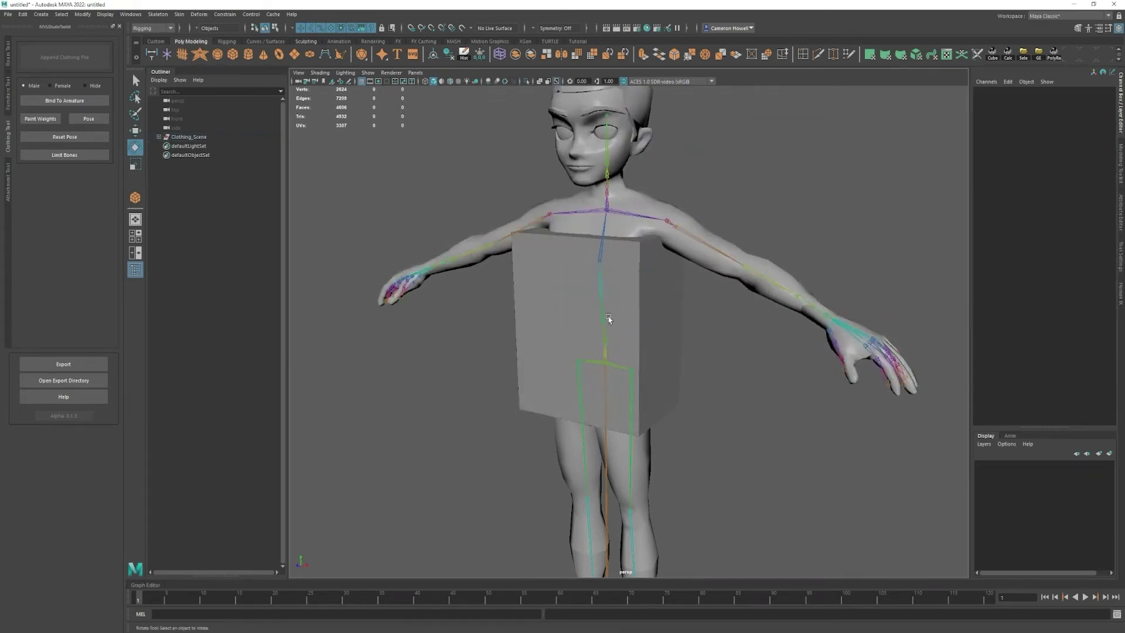
pyautogui.click(608, 318)
pyautogui.moveTo(609, 319)
pyautogui.mouseDown()
pyautogui.moveTo(598, 321)
pyautogui.moveTo(622, 323)
pyautogui.mouseUp()
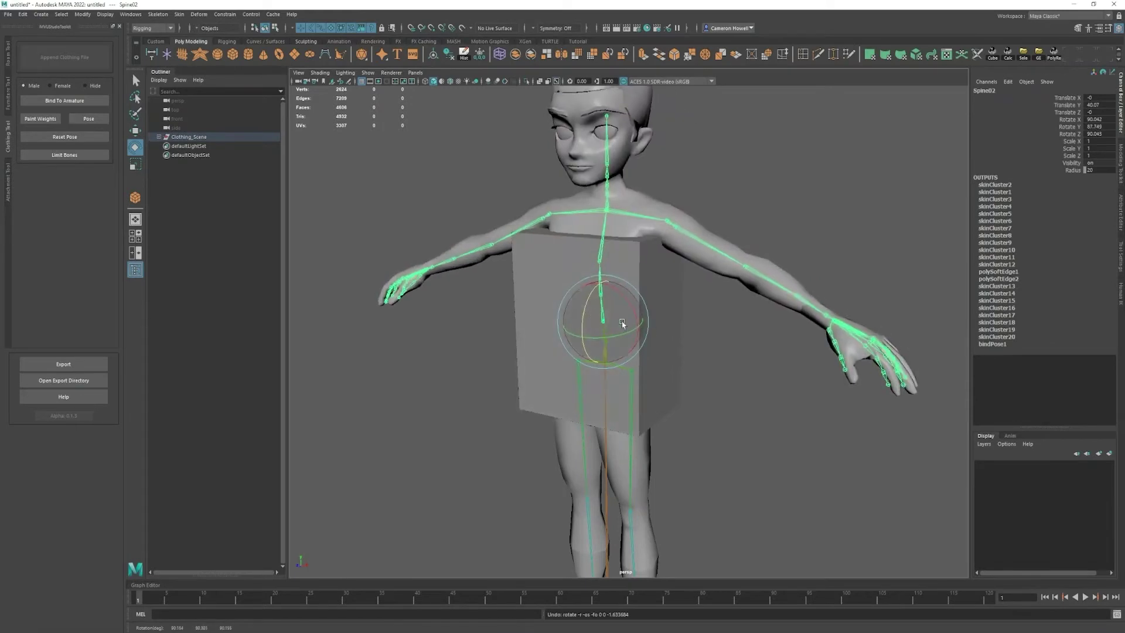
# - Undo the spine joint test and the cube's skin binding
pyautogui.click(688, 341)
pyautogui.hotkey('ctrl', 'z')
pyautogui.hotkey('ctrl', 'z')
pyautogui.hotkey('ctrl', 'z')
pyautogui.hotkey('ctrl', 'z')
pyautogui.hotkey('ctrl', 'z')
pyautogui.hotkey('ctrl', 'z')
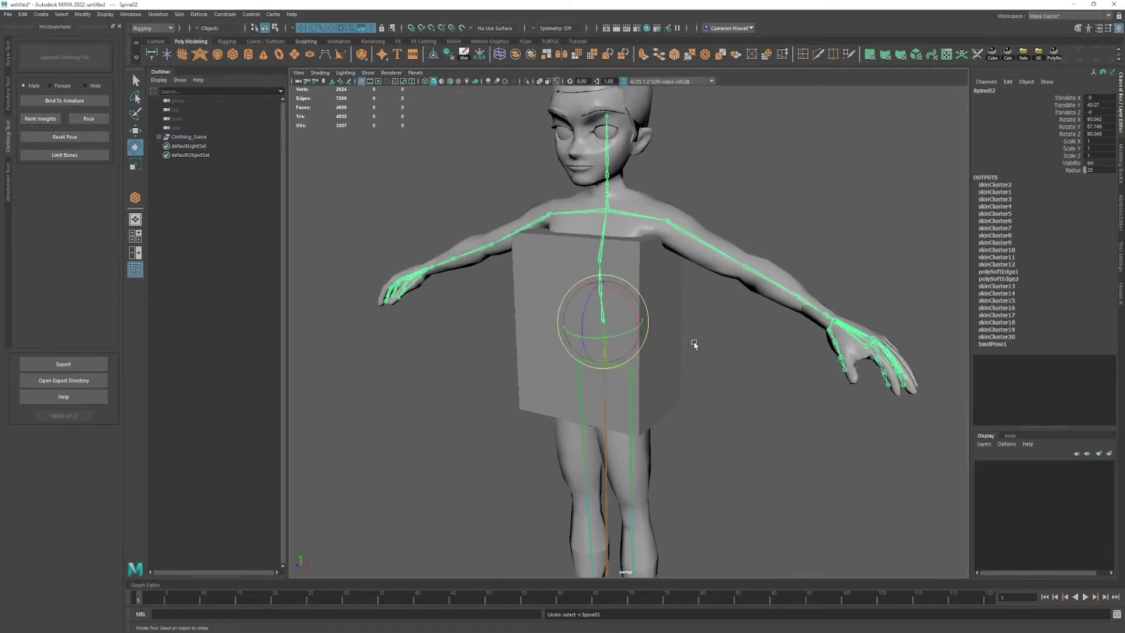
pyautogui.hotkey('ctrl', 'z')
pyautogui.hotkey('ctrl', 'z')
pyautogui.hotkey('ctrl', 'z')
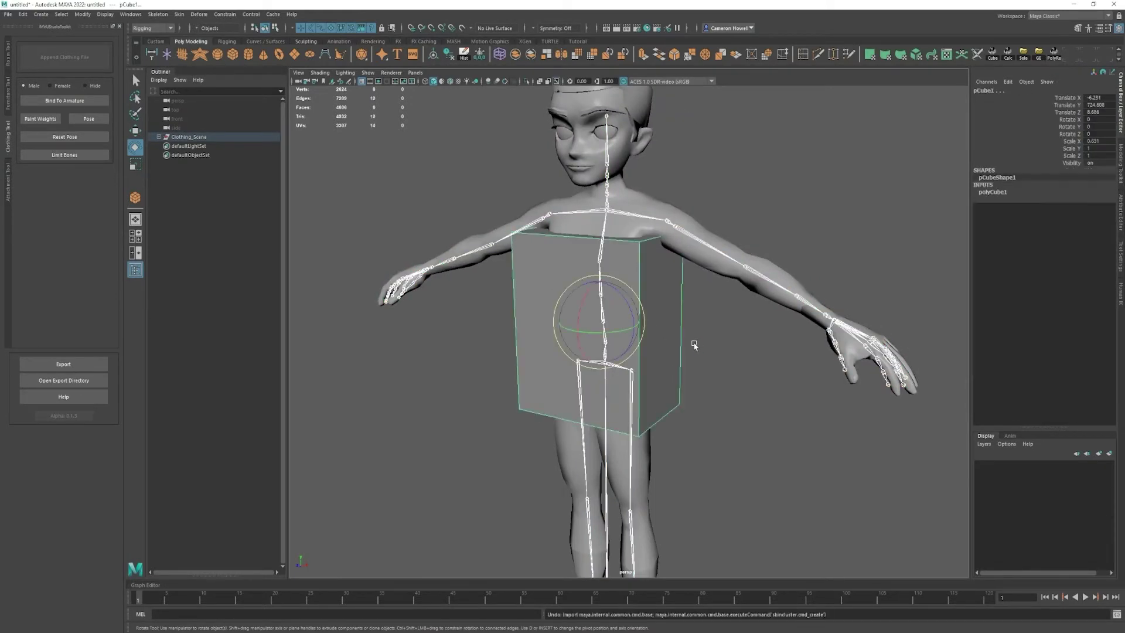
# - Insert three evenly spaced horizontal edge loops around the cube and bind it to the armature
pyautogui.click(680, 339)
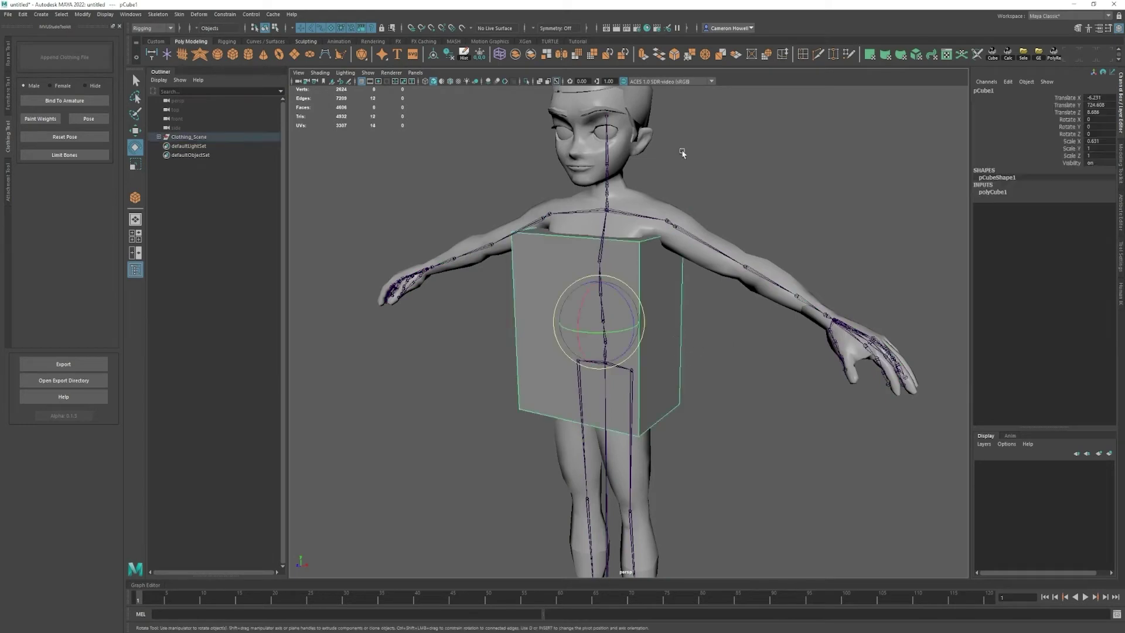
pyautogui.click(818, 54)
pyautogui.keyDown('ctrl'); pyautogui.click(653, 288); pyautogui.keyUp('ctrl')
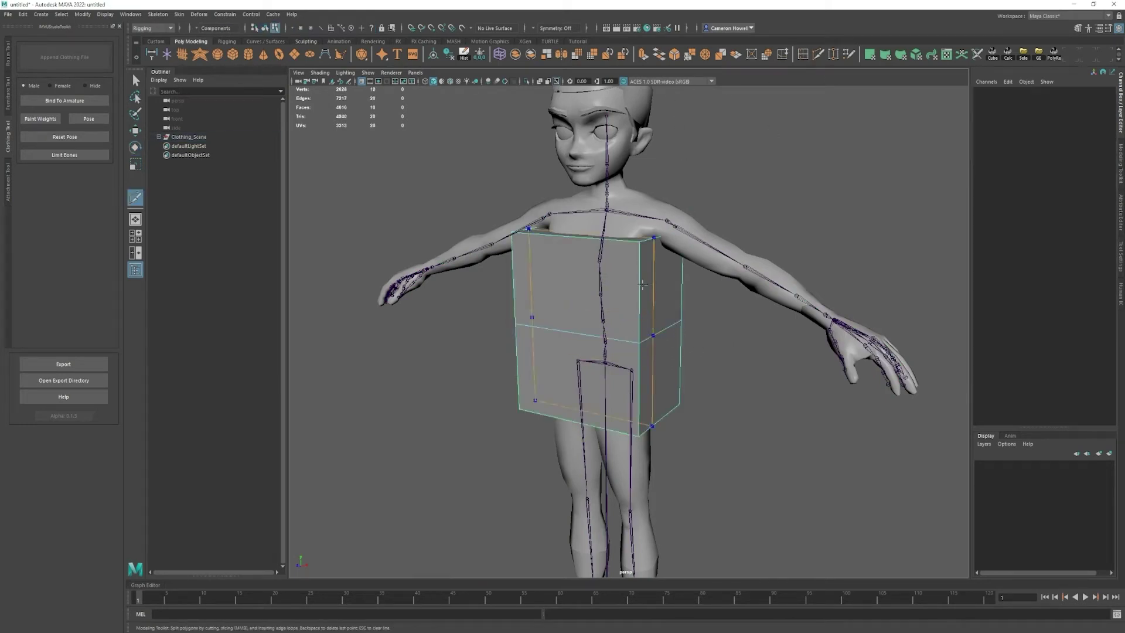
pyautogui.keyDown('ctrl'); pyautogui.click(653, 335); pyautogui.keyUp('ctrl')
pyautogui.keyDown('ctrl'); pyautogui.click(653, 382); pyautogui.keyUp('ctrl')
pyautogui.press('q')
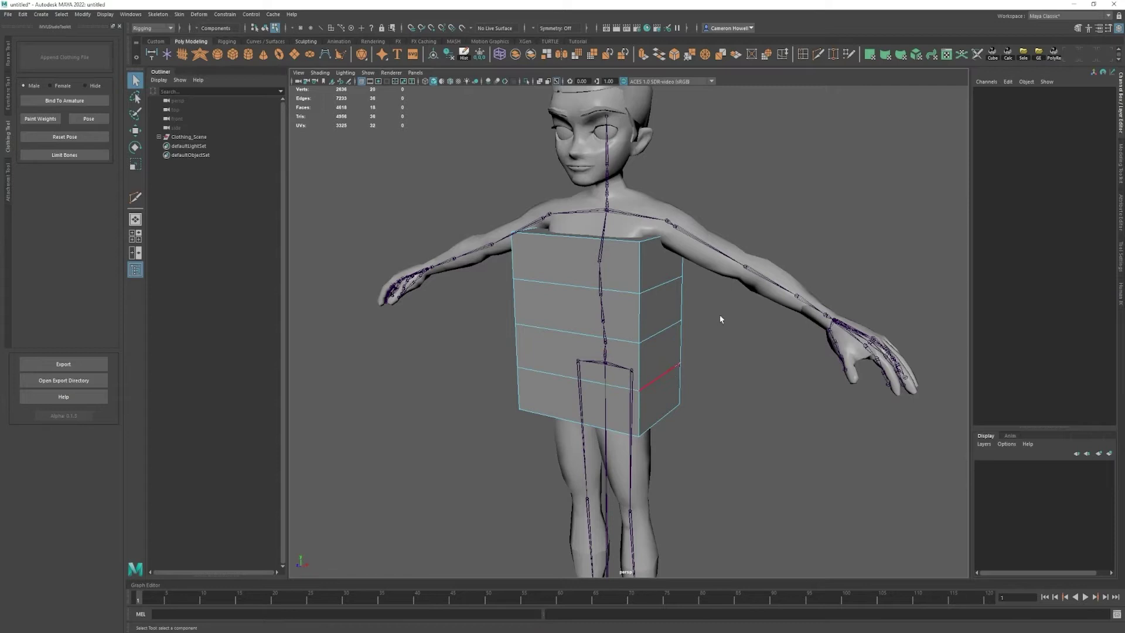
pyautogui.click(668, 336)
pyautogui.click(61, 100)
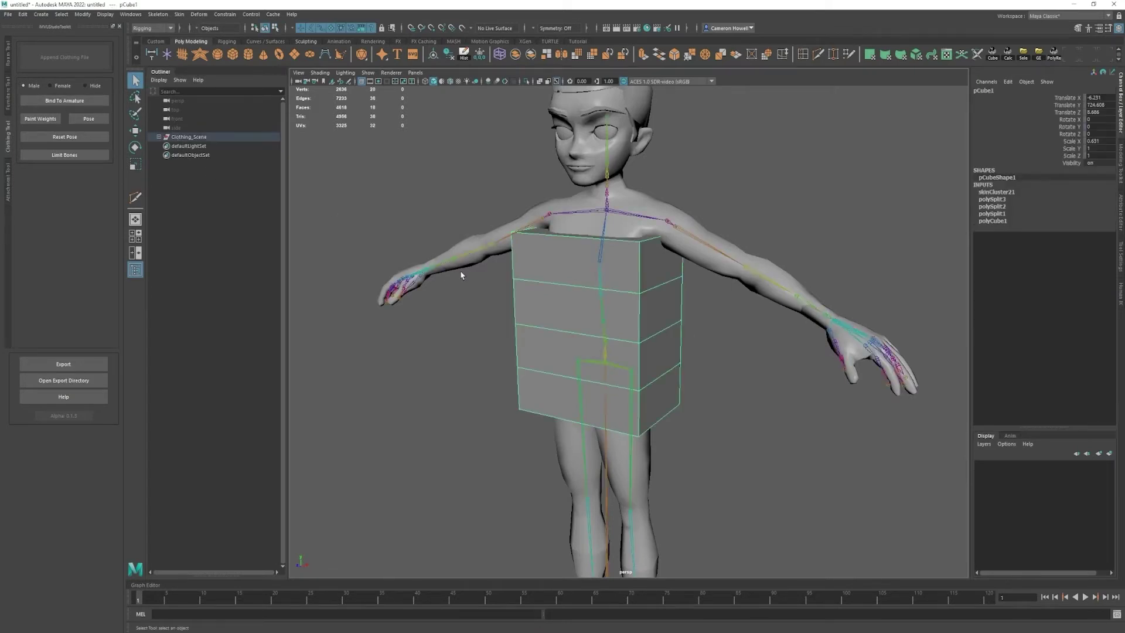
# - Try rotating the Spine03 joint to test the subdivided cube's deformation and undo the rotation
pyautogui.click(606, 295)
pyautogui.press('e')
pyautogui.moveTo(577, 288); pyautogui.dragTo(592, 272)
pyautogui.hotkey('ctrl', 'z')
pyautogui.hotkey('ctrl', 'z')
pyautogui.hotkey('ctrl', 'z')
pyautogui.hotkey('ctrl', 'z')
pyautogui.hotkey('ctrl', 'z')
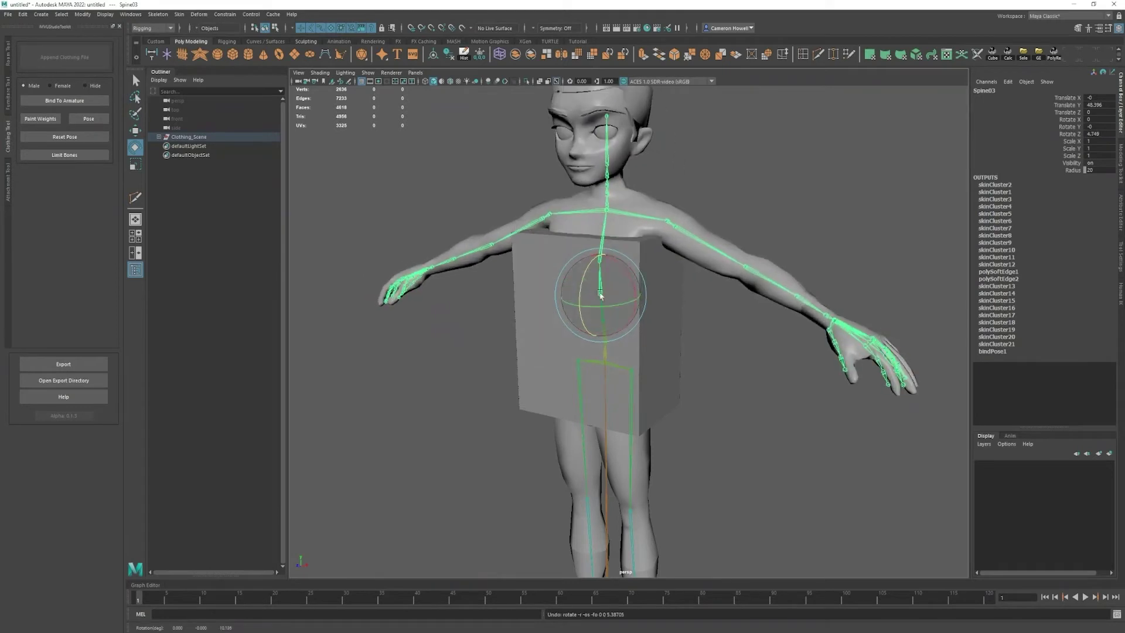
pyautogui.keyDown('alt'); pyautogui.moveTo(690, 377); pyautogui.dragTo(664, 374); pyautogui.keyUp('alt')
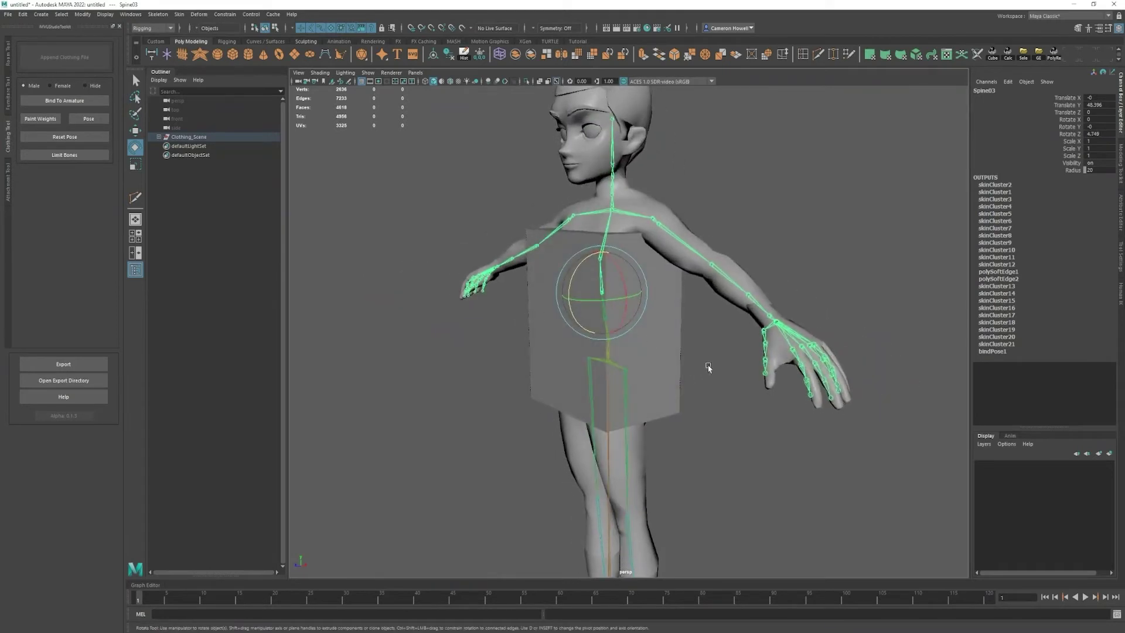
pyautogui.click(704, 368)
# - Examine the cube's skin weights for the pelvis, spine and left clavicle joints with the Paint Skin Weights tool
pyautogui.click(658, 354)
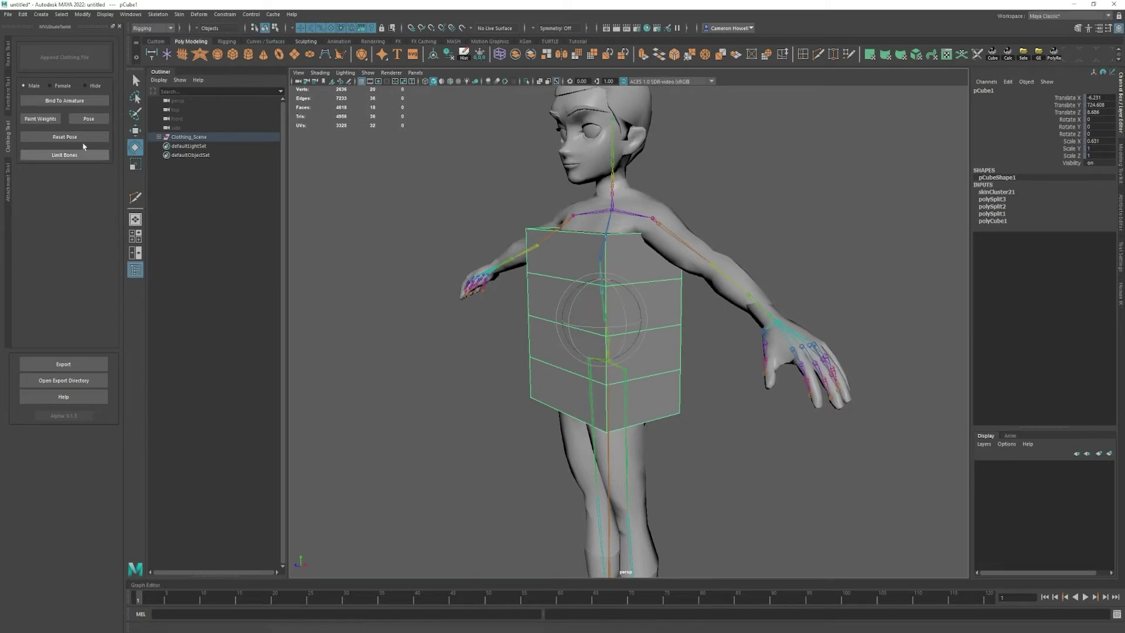
pyautogui.click(38, 120)
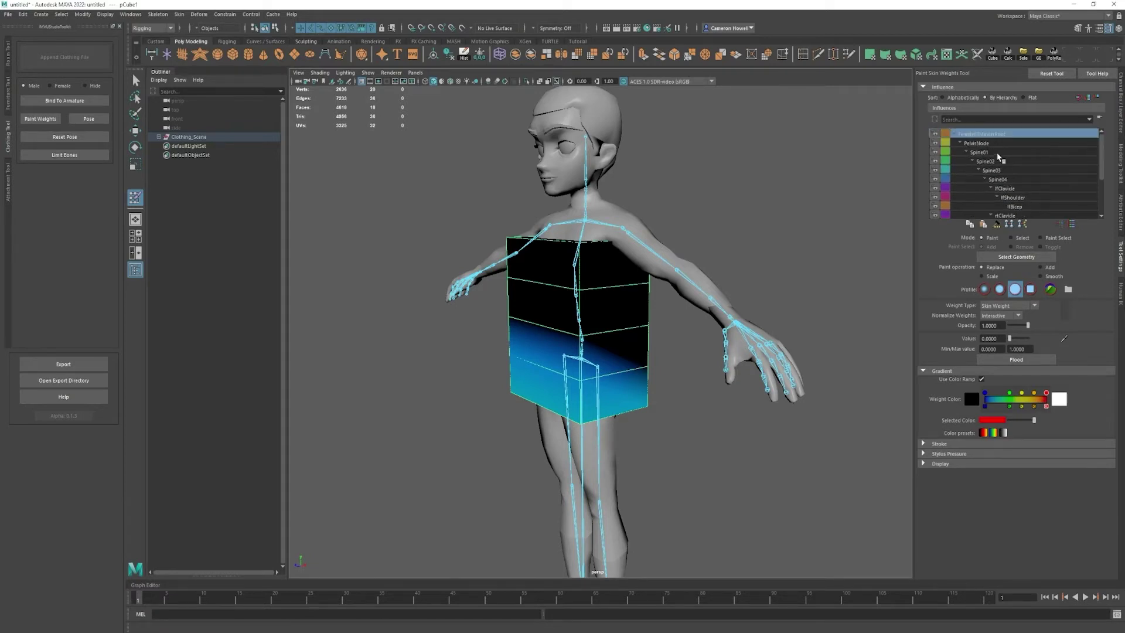
pyautogui.click(999, 147)
pyautogui.click(997, 153)
pyautogui.click(999, 170)
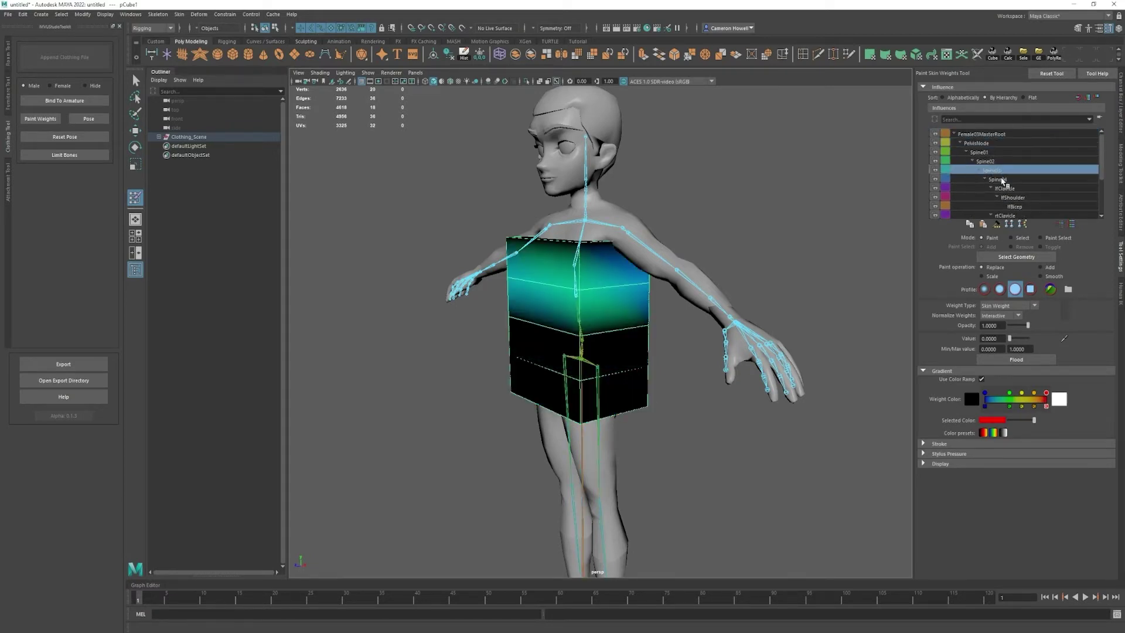
pyautogui.click(1003, 181)
pyautogui.click(1005, 188)
pyautogui.click(1009, 180)
pyautogui.click(998, 152)
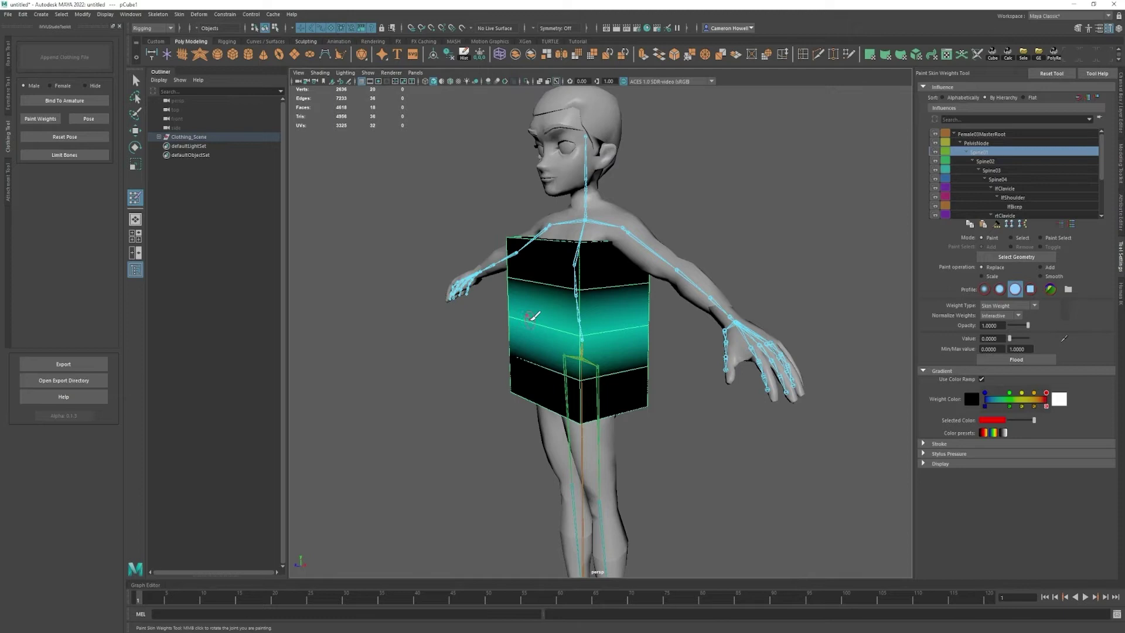
pyautogui.press('q')
pyautogui.click(671, 347)
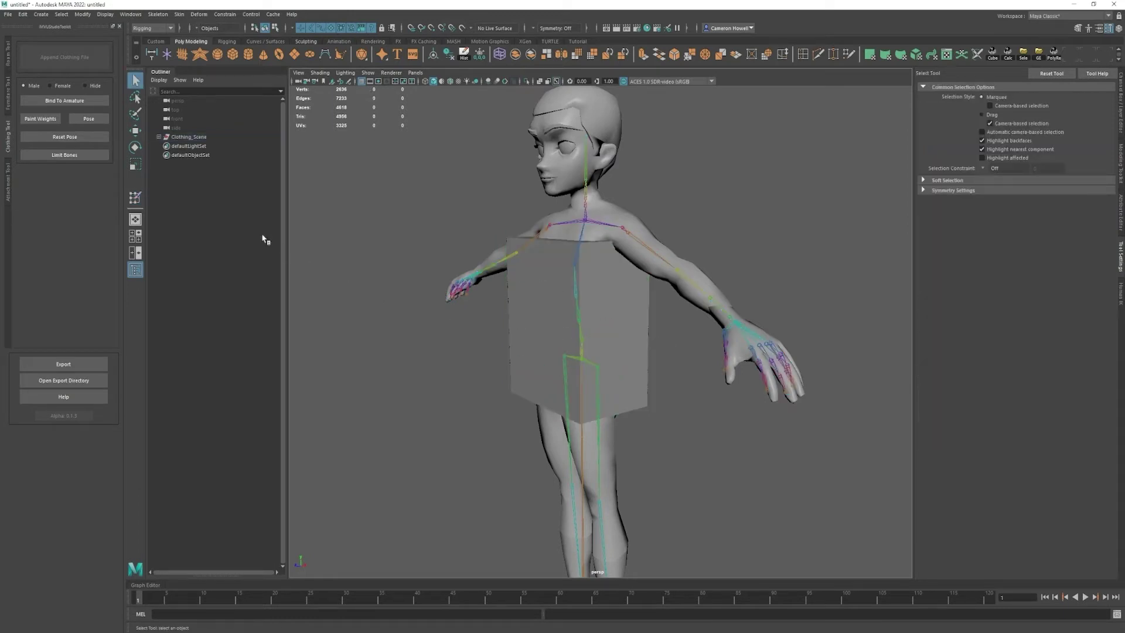
# - Start posing the armature, try rotating the Spine03 joint to bend the torso sideways, and undo the rotation
pyautogui.click(85, 119)
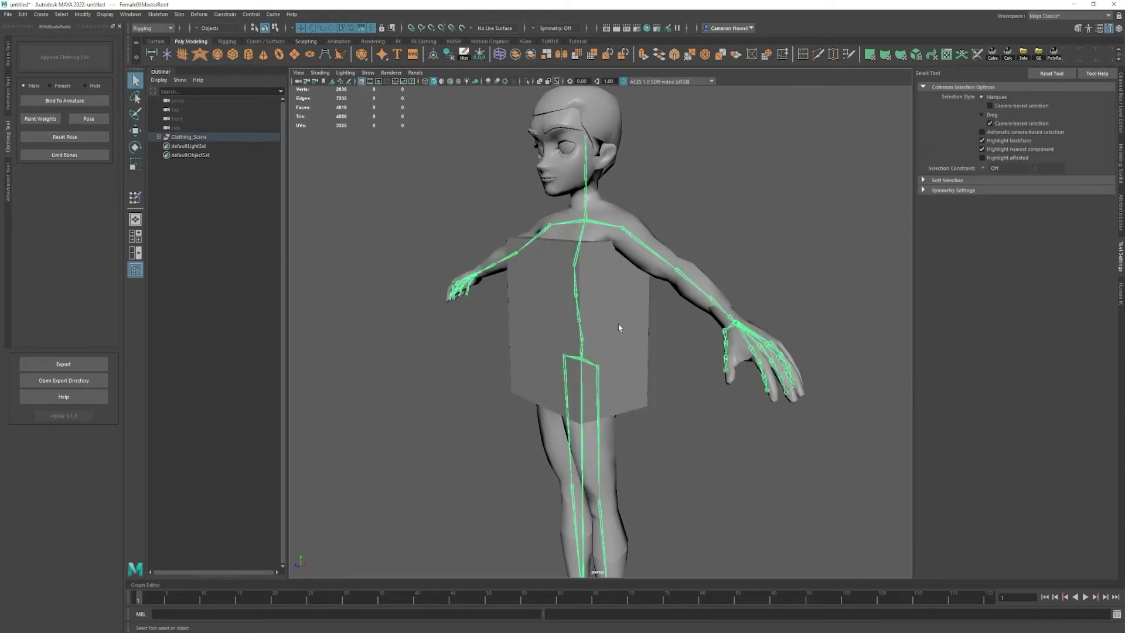
pyautogui.moveTo(620, 328)
pyautogui.keyDown('alt'); pyautogui.mouseDown()
pyautogui.moveTo(632, 328)
pyautogui.moveTo(626, 369)
pyautogui.moveTo(646, 326)
pyautogui.moveTo(604, 328)
pyautogui.mouseUp(); pyautogui.keyUp('alt')
pyautogui.click(638, 227)
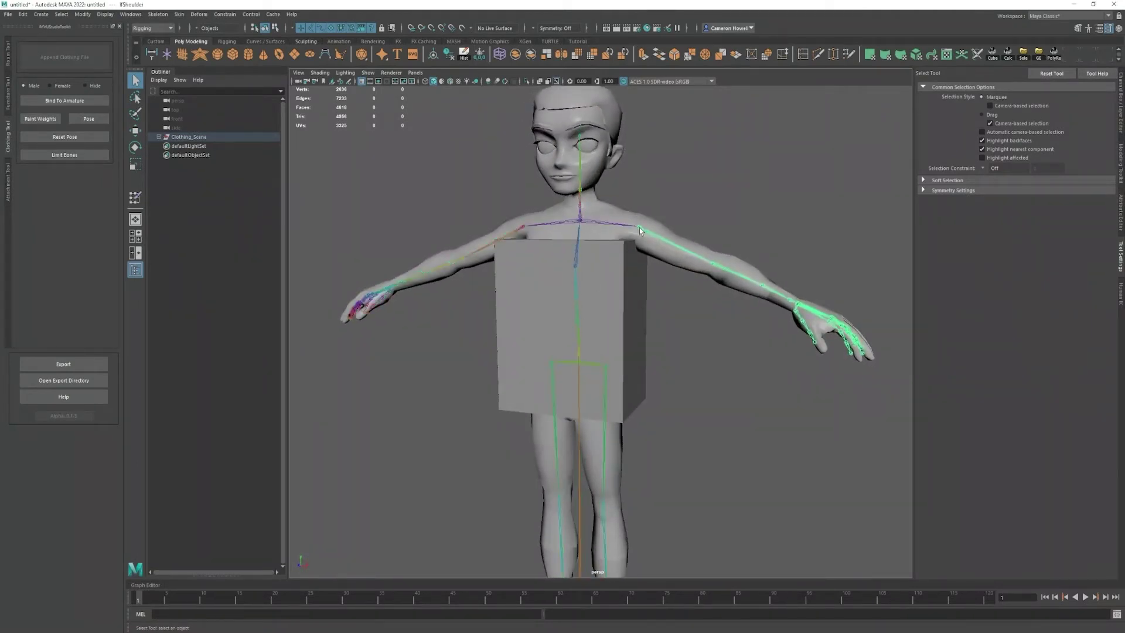
pyautogui.click(576, 290)
pyautogui.press('e')
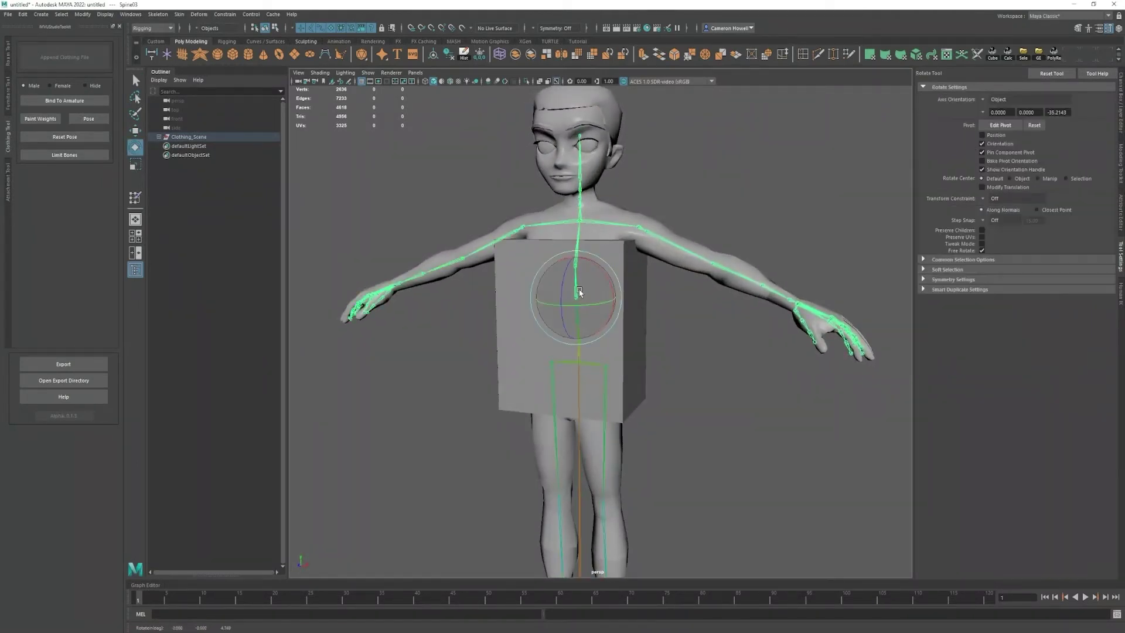
pyautogui.moveTo(574, 308); pyautogui.dragTo(584, 295)
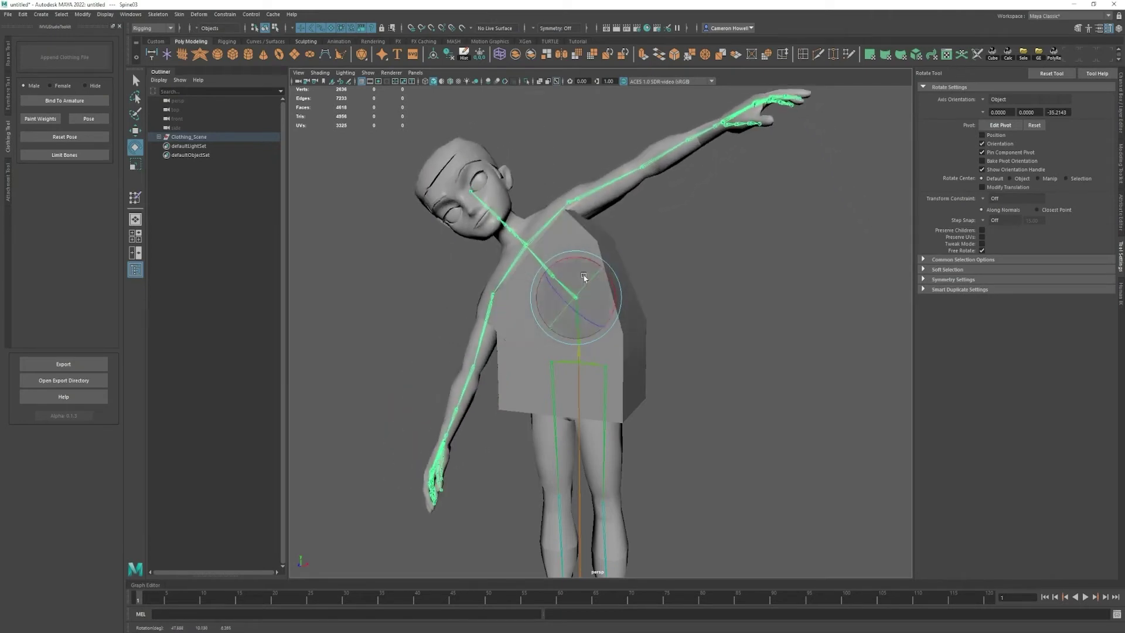
pyautogui.hotkey('ctrl', 'z')
# - Try rotating the Spine04 joint to test the cube's upper part and undo the rotation
pyautogui.click(576, 240)
pyautogui.keyDown('alt'); pyautogui.moveTo(577, 246); pyautogui.dragTo(554, 293); pyautogui.keyUp('alt')
pyautogui.hotkey('ctrl', 'z')
pyautogui.hotkey('ctrl', 'z')
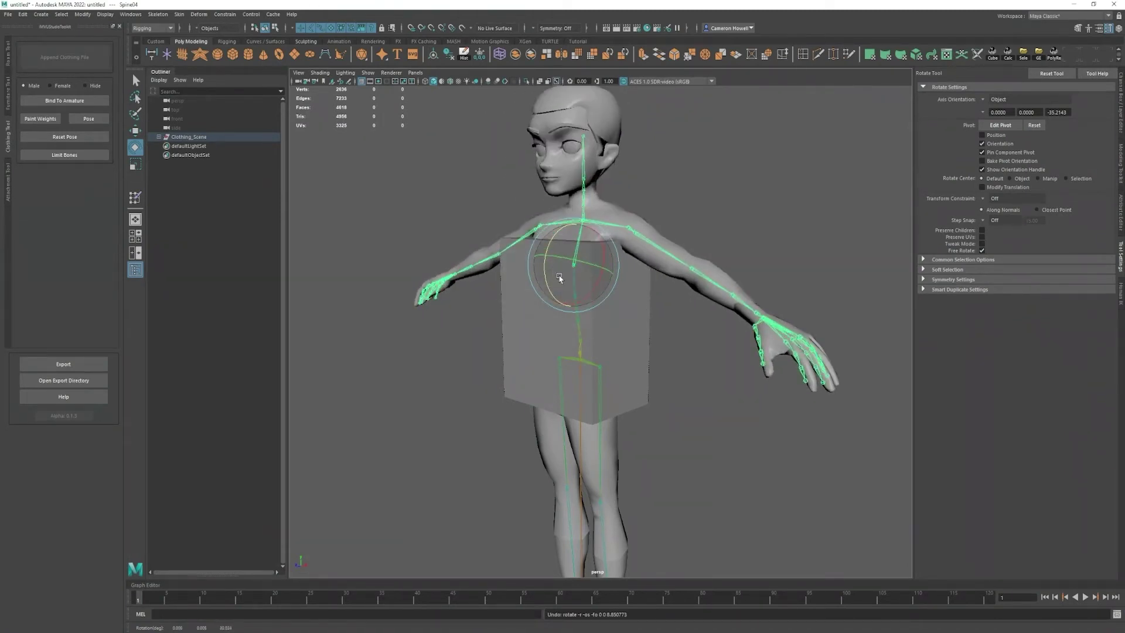
# - Test the cube's deformation by raising the left arm at the shoulder and rotating the right clavicle and a spine joint
pyautogui.click(627, 232)
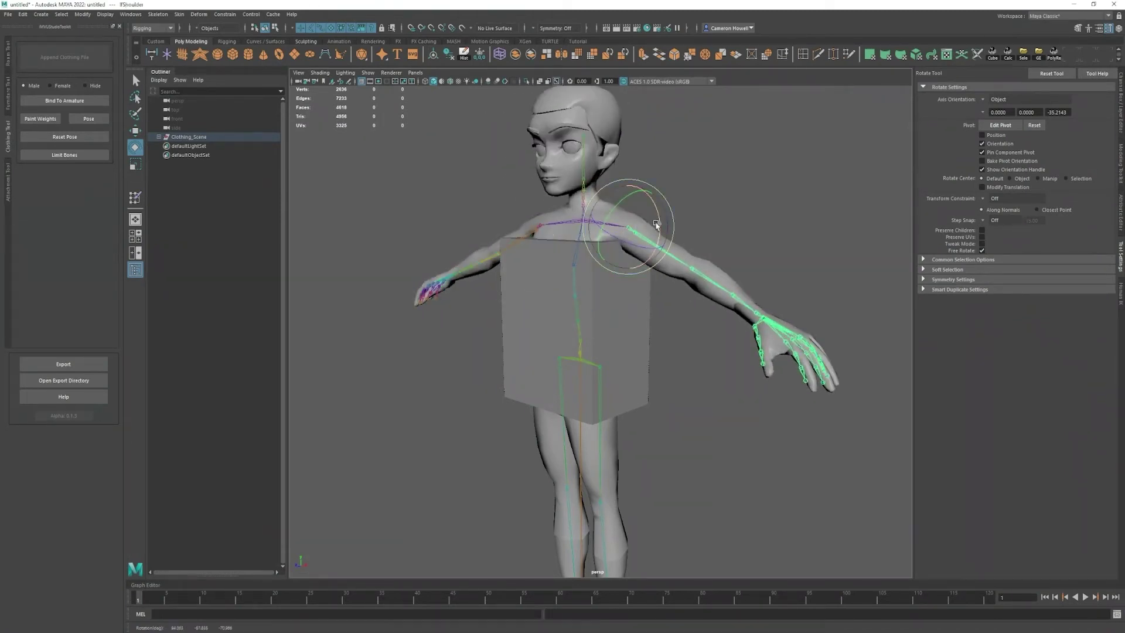
pyautogui.moveTo(655, 221); pyautogui.dragTo(585, 196)
pyautogui.click(546, 226)
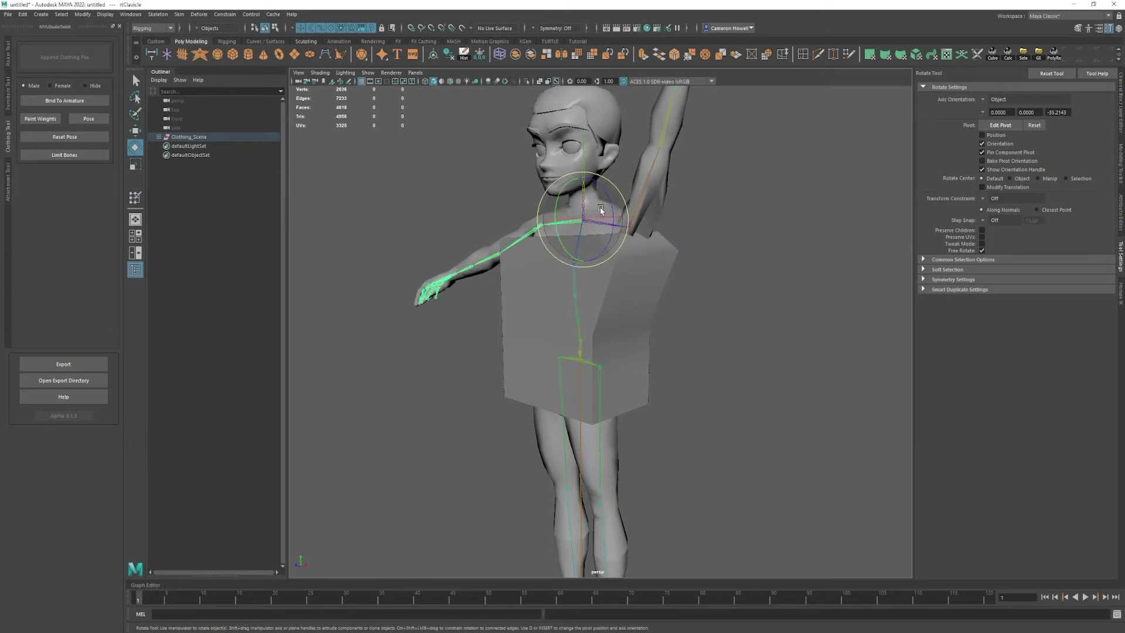
pyautogui.moveTo(586, 263); pyautogui.dragTo(598, 283)
pyautogui.click(576, 303)
pyautogui.click(690, 340)
pyautogui.keyDown('alt'); pyautogui.moveTo(690, 339); pyautogui.dragTo(625, 366); pyautogui.keyUp('alt')
pyautogui.scroll(-1, 648, 376)
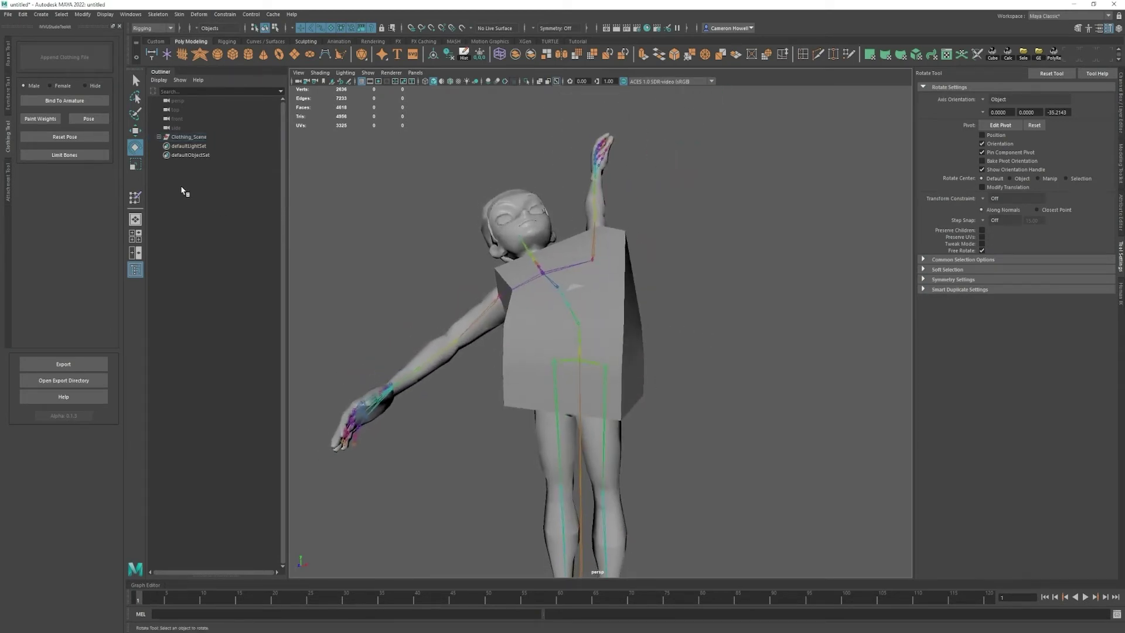
# - Reset the character's pose and run the clothing tool's Limit Bones function
pyautogui.click(75, 139)
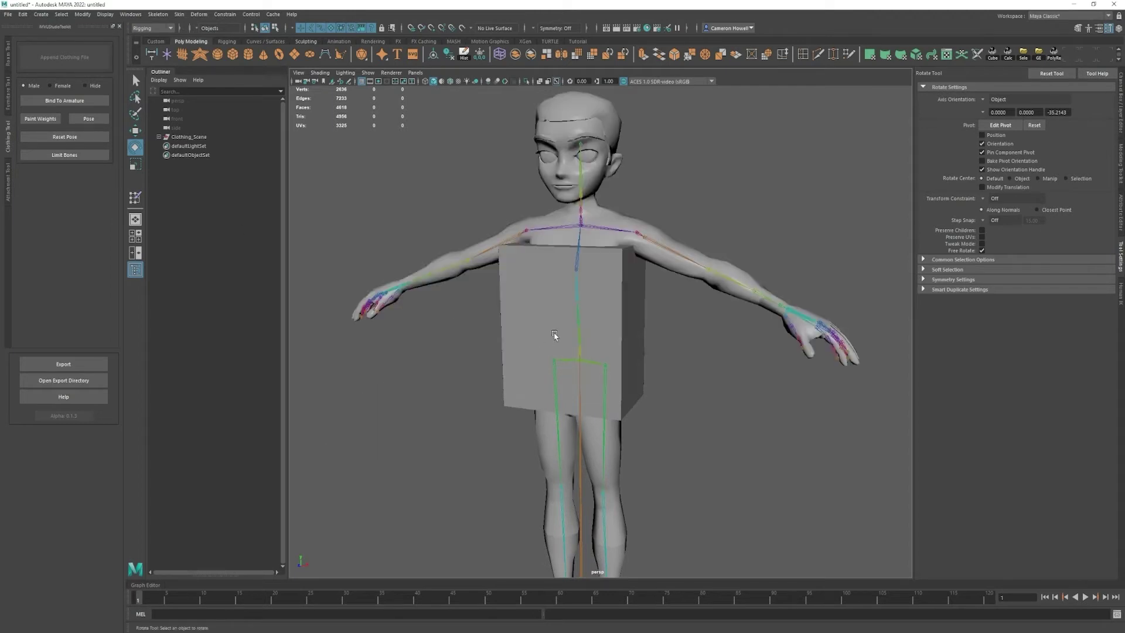
pyautogui.keyDown('alt'); pyautogui.moveTo(612, 324); pyautogui.dragTo(609, 302); pyautogui.keyUp('alt')
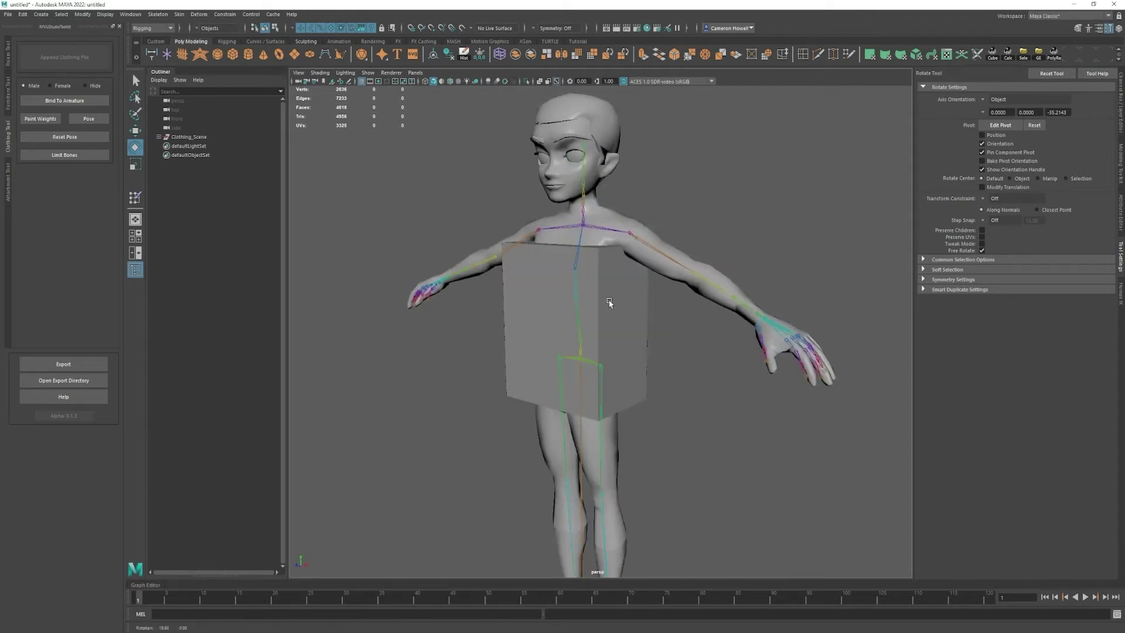
pyautogui.click(63, 157)
# - Examine the cube's front corner vertex on the upper edge loop in relation to the nearby spine and arm joints
pyautogui.click(625, 300)
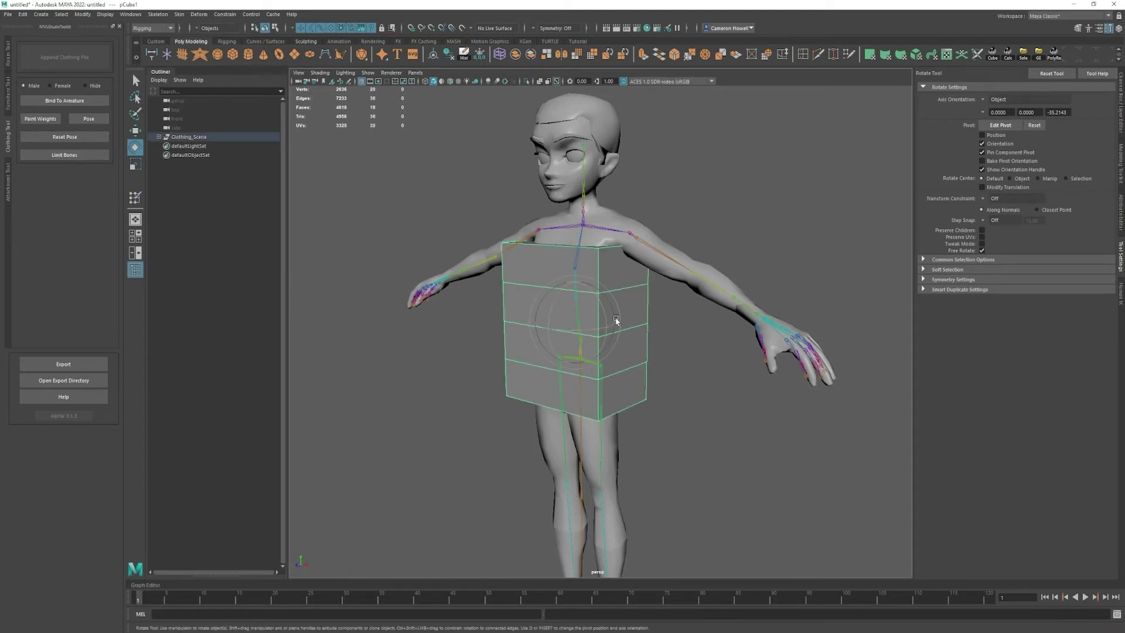
pyautogui.keyDown('alt'); pyautogui.moveTo(597, 335); pyautogui.dragTo(621, 318); pyautogui.keyUp('alt')
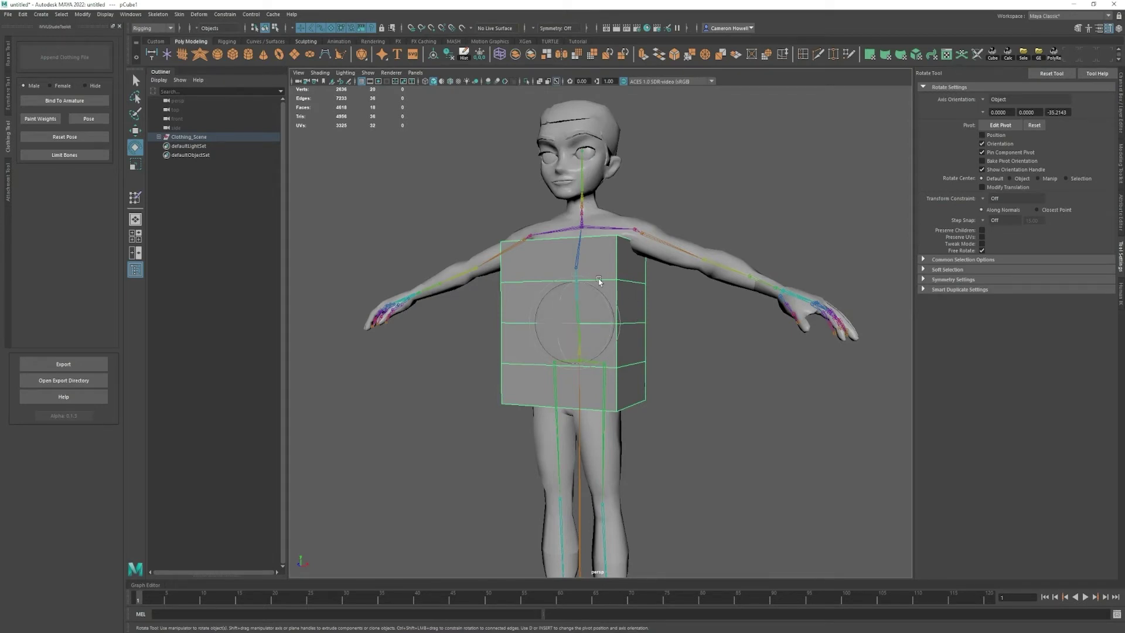
pyautogui.keyDown('alt'); pyautogui.moveTo(573, 254); pyautogui.dragTo(680, 332, button='right'); pyautogui.keyUp('alt')
pyautogui.press('F9')
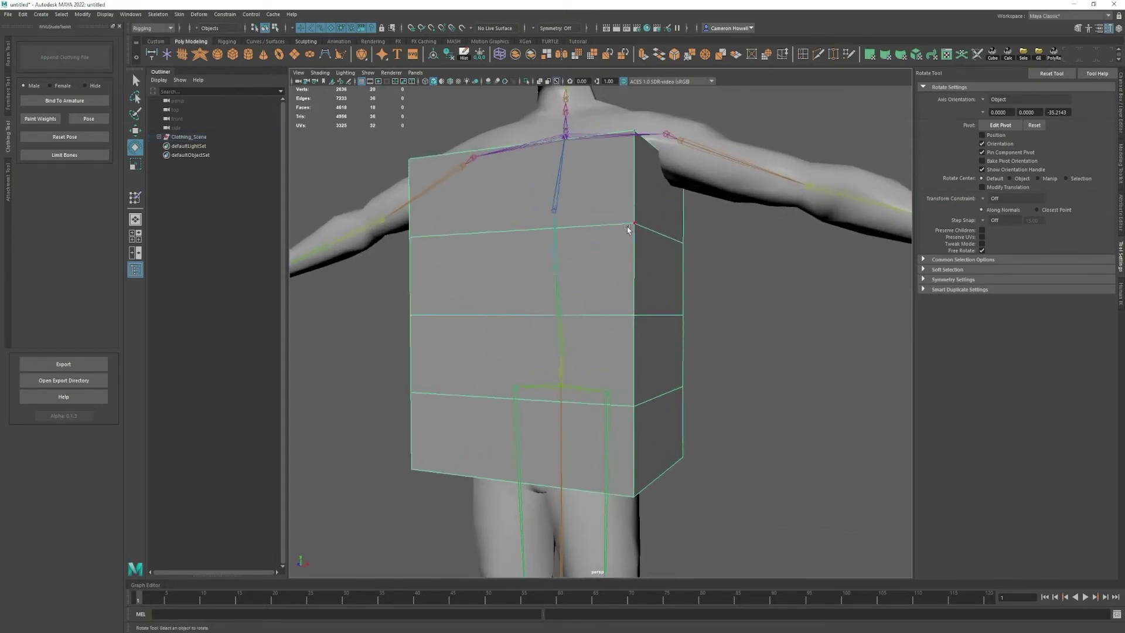
pyautogui.click(631, 223)
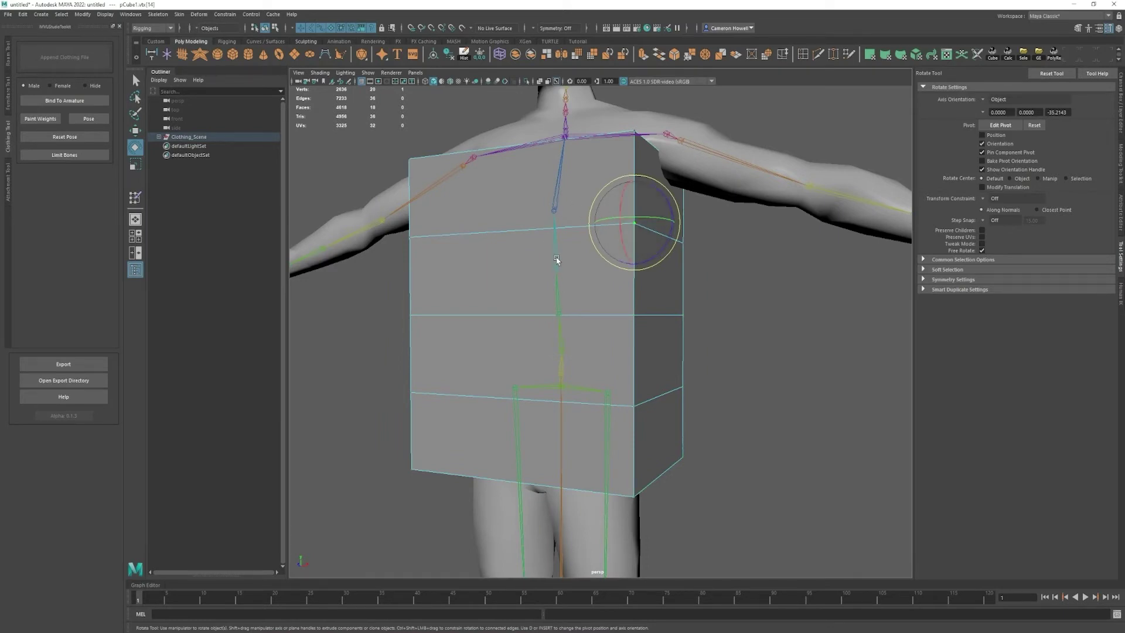
pyautogui.press('F8')
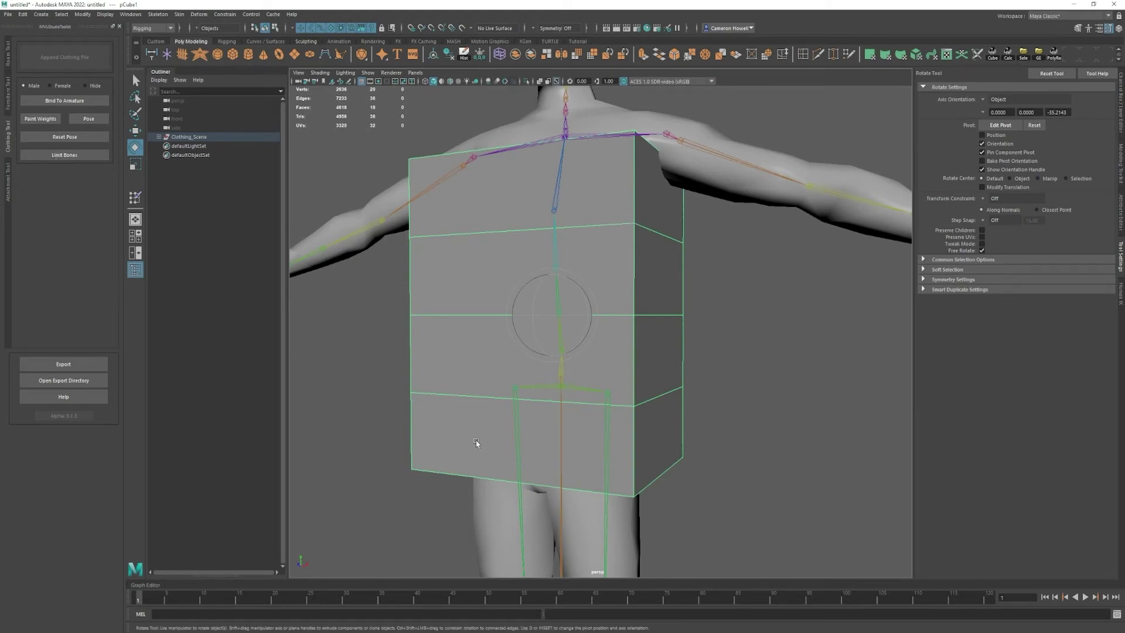
pyautogui.click(771, 353)
pyautogui.scroll(-5, 626, 340)
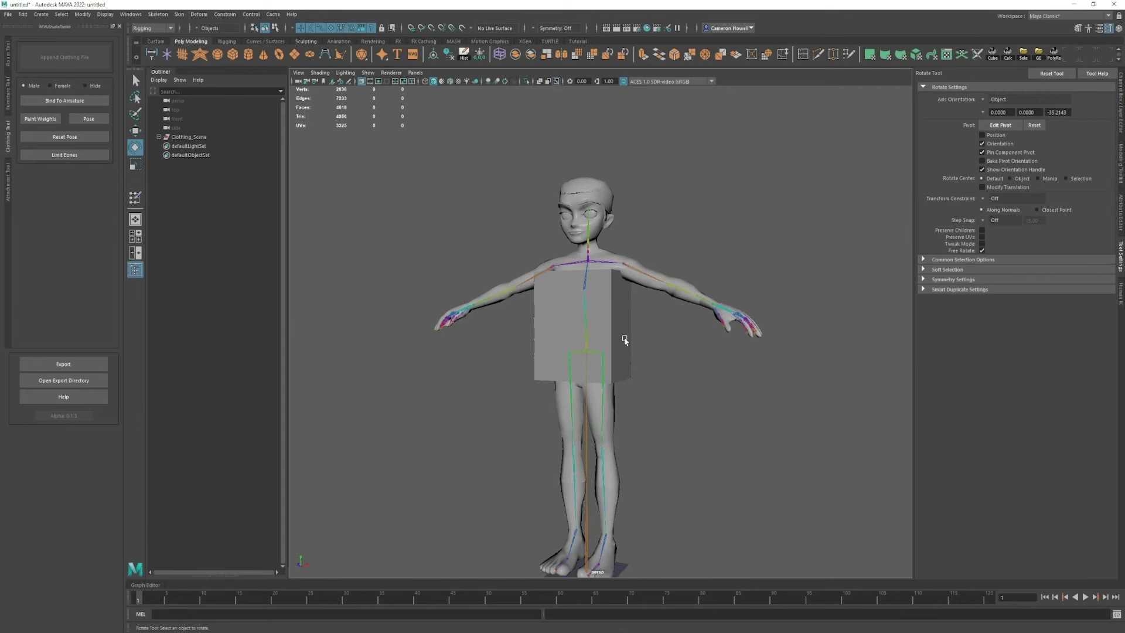
# - Save the scene as ClothingTutorial in Maya Binary format on the Desktop and export the clothing
pyautogui.keyDown('alt'); pyautogui.moveTo(635, 341); pyautogui.dragTo(622, 344); pyautogui.keyUp('alt')
pyautogui.hotkey('ctrl', 'shift', 's')
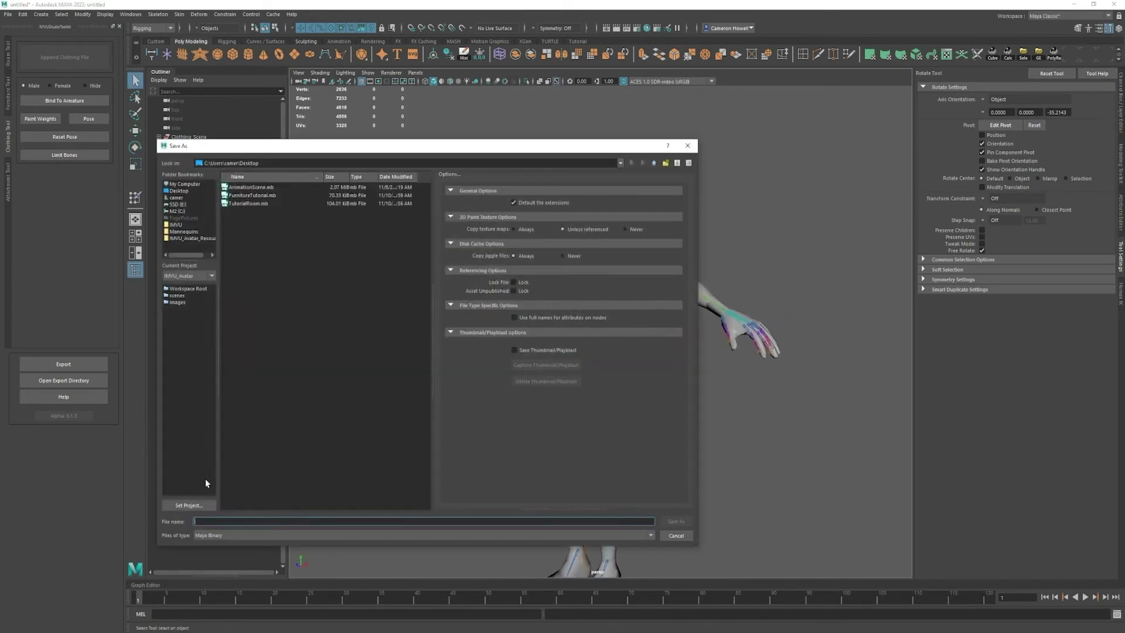
pyautogui.write('ClothingTutorial')
pyautogui.press('Return')
pyautogui.press('e')
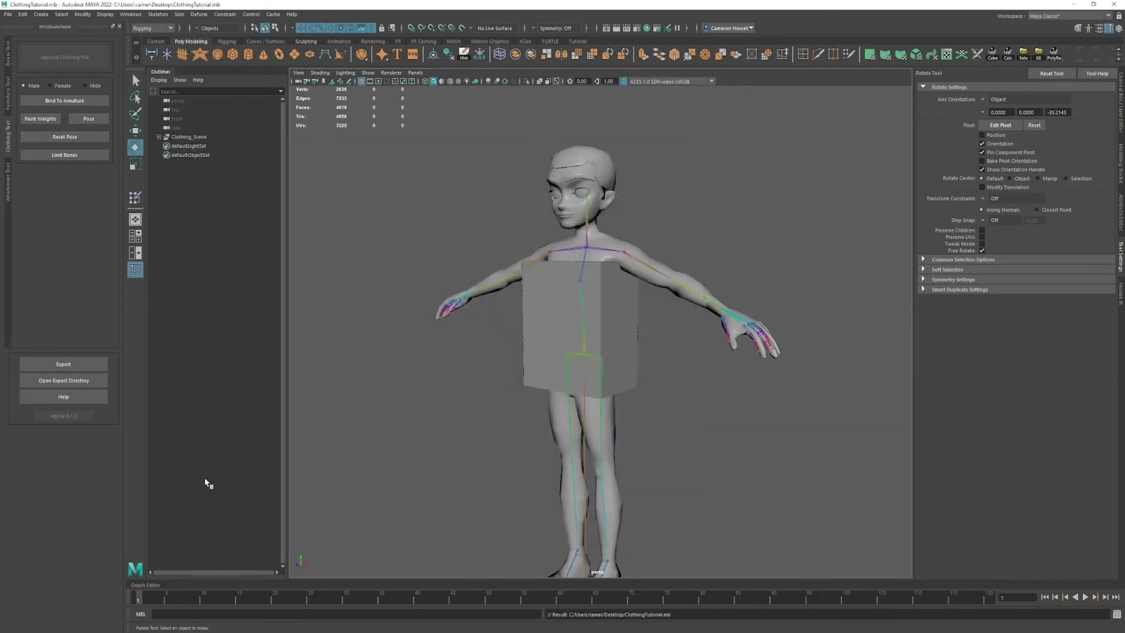
pyautogui.click(91, 365)
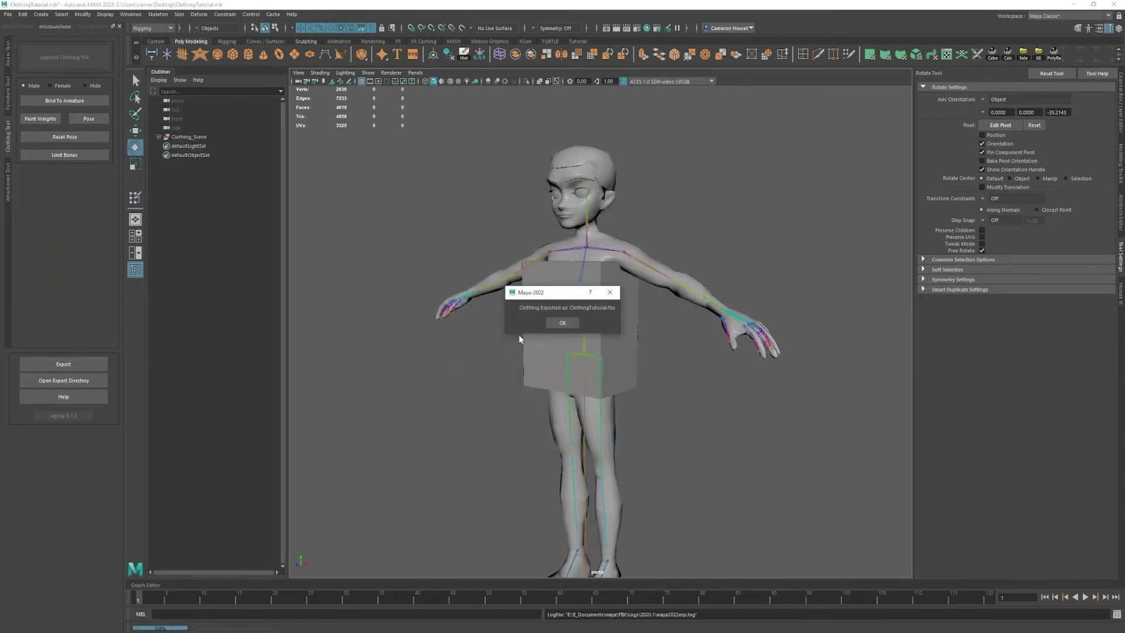
pyautogui.click(557, 327)
# - Switch to IMVU Studio and derive a new product from the men's clothing category
pyautogui.hotkey('alt', 'Tab')
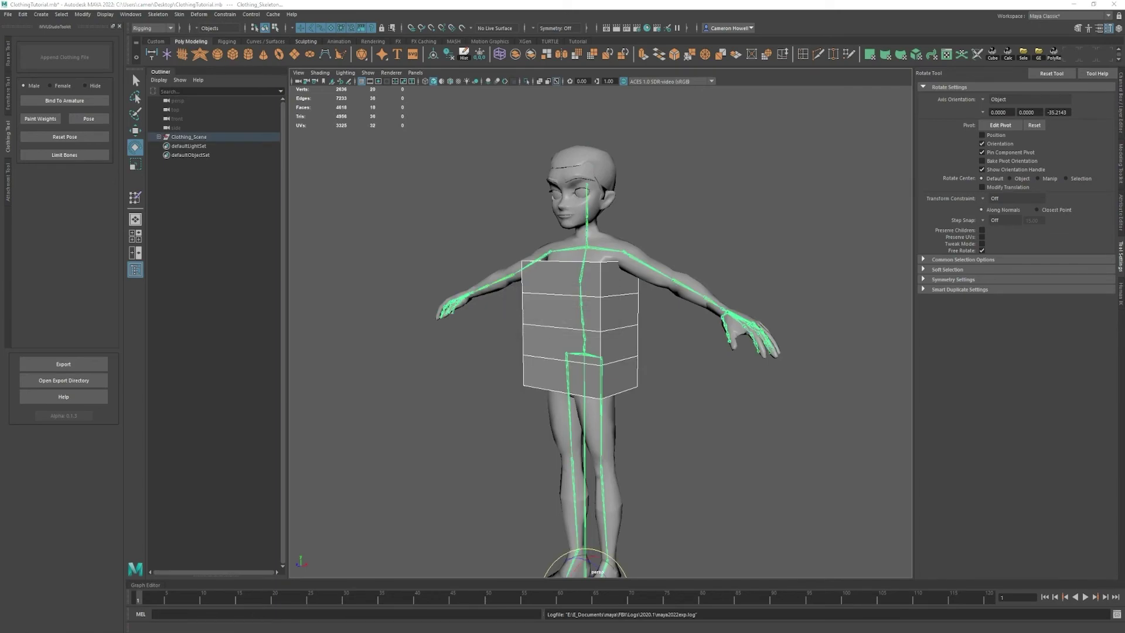
pyautogui.click(1031, 46)
pyautogui.click(1031, 65)
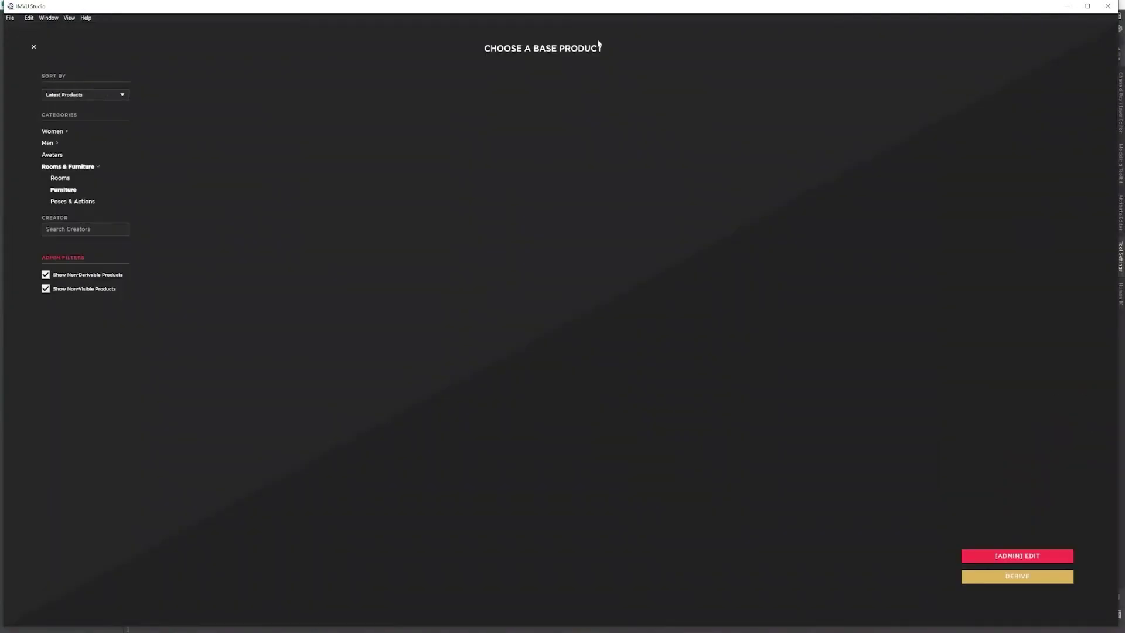
pyautogui.click(83, 144)
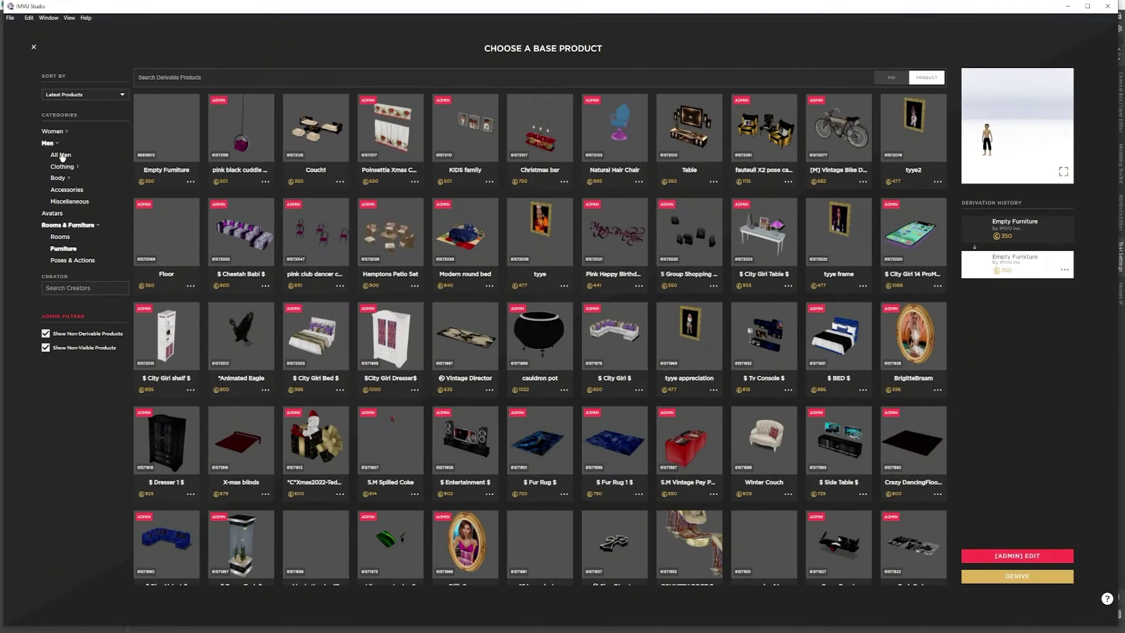
pyautogui.click(62, 167)
pyautogui.click(68, 179)
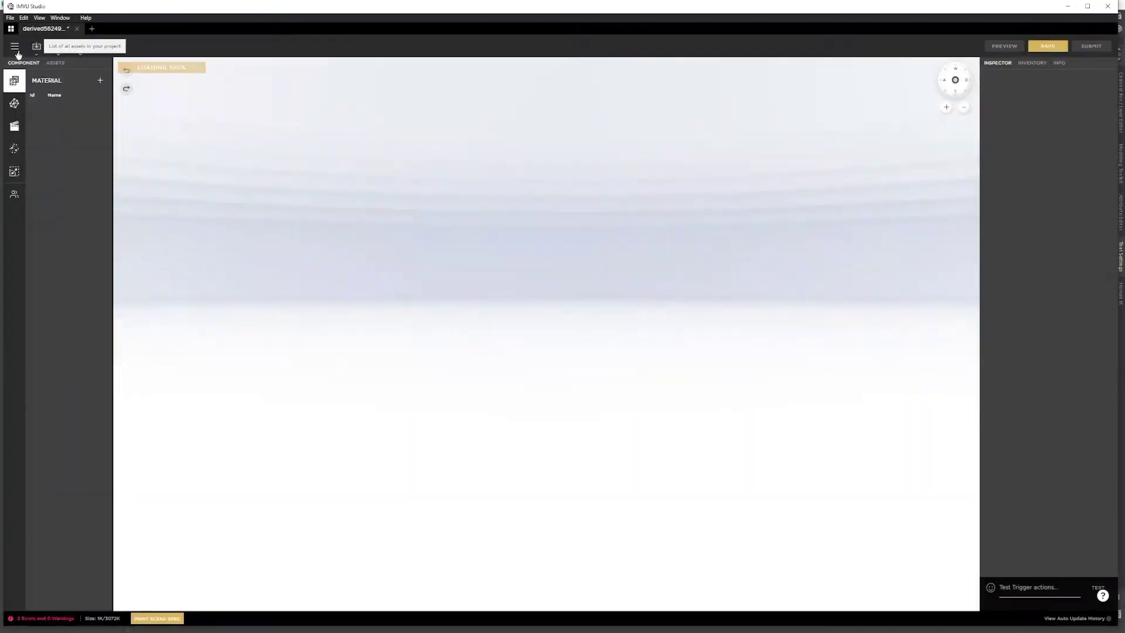
# - Open ClothingTutorial.fbx from the Desktop for import into the derived project
pyautogui.click(35, 52)
pyautogui.click(45, 80)
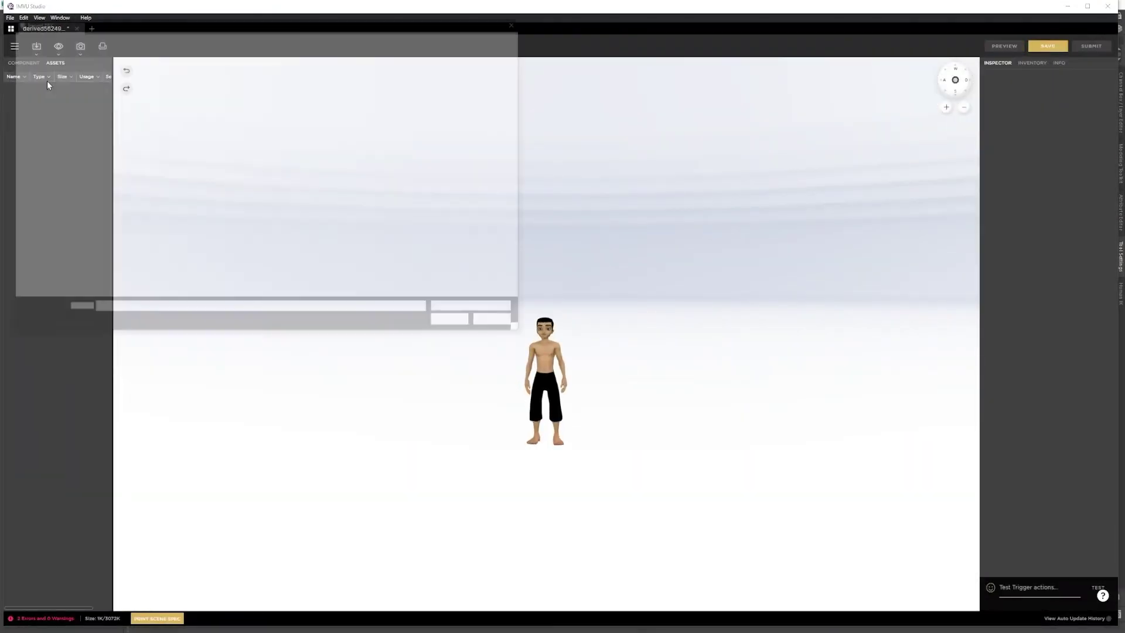
pyautogui.click(101, 120)
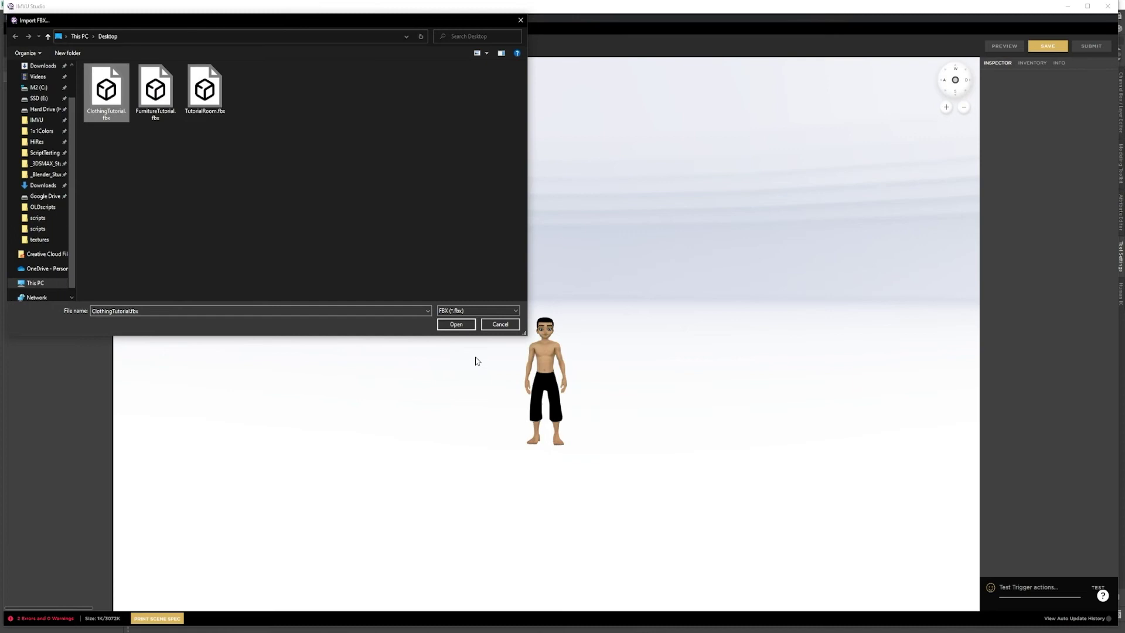
pyautogui.click(455, 326)
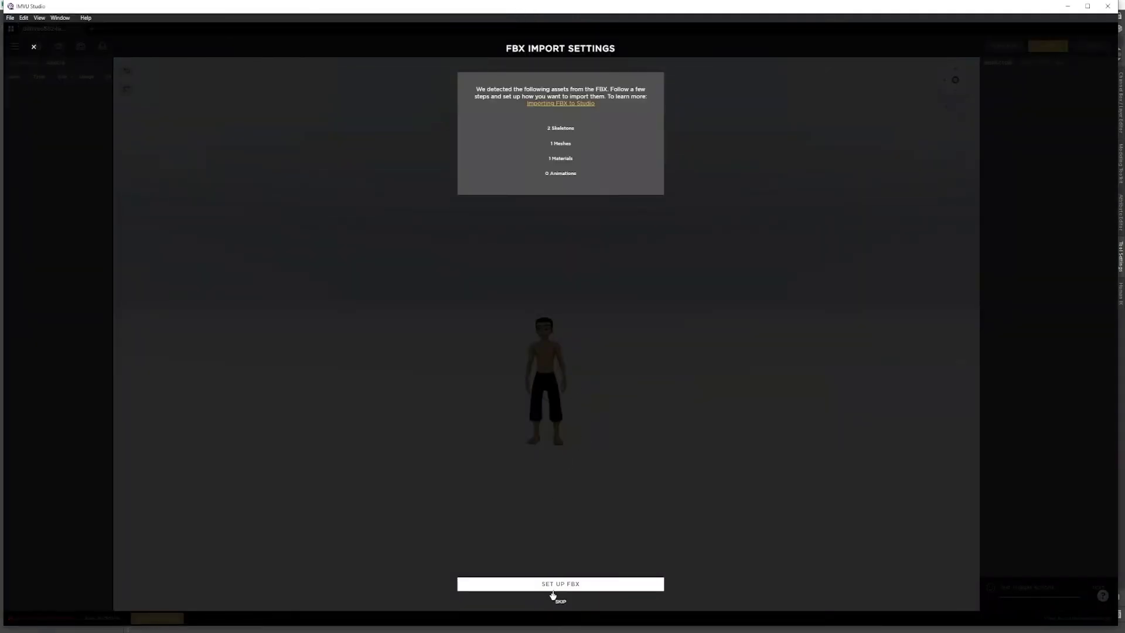
# - Review the FBX skeleton, mesh and material settings, import pCube1 with its lambert1 material, and check the garment on the avatar
pyautogui.click(553, 585)
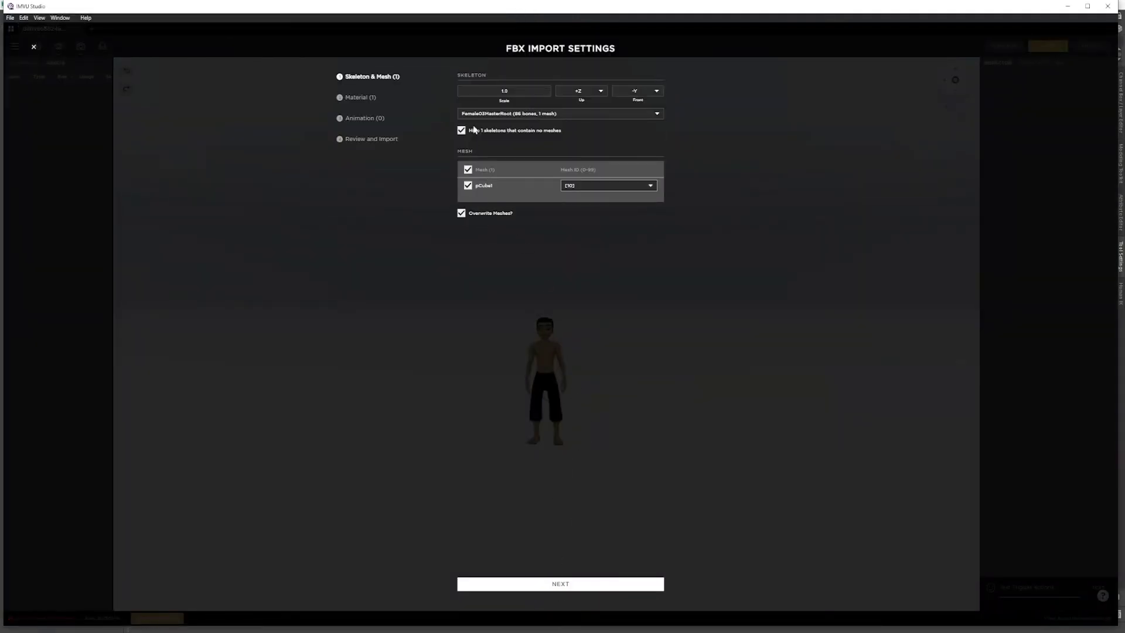
pyautogui.click(356, 99)
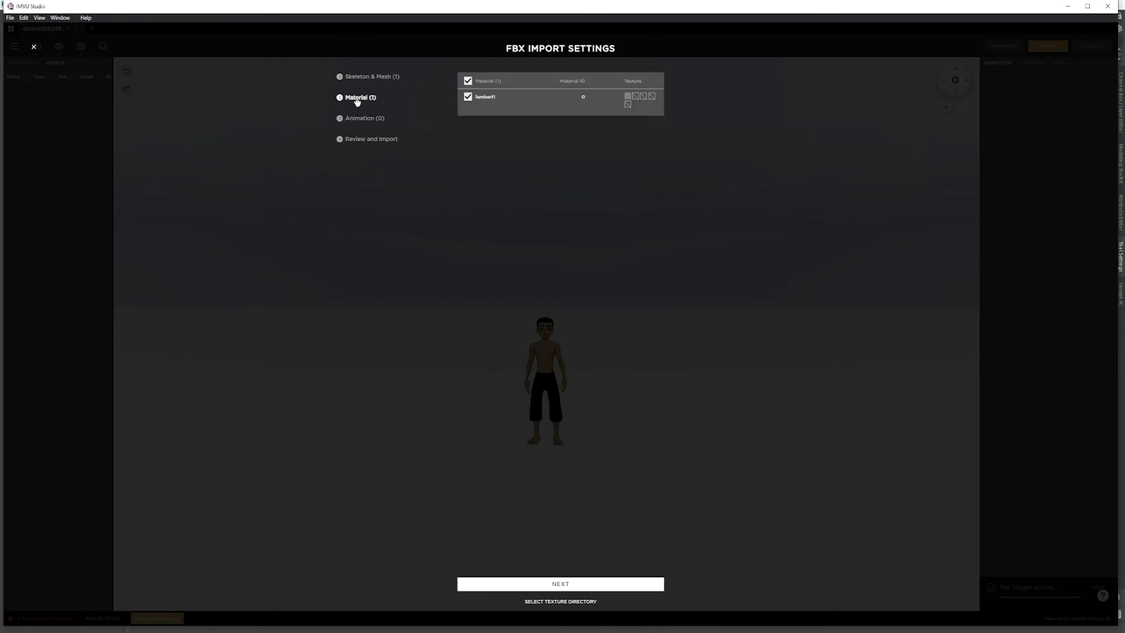
pyautogui.click(372, 140)
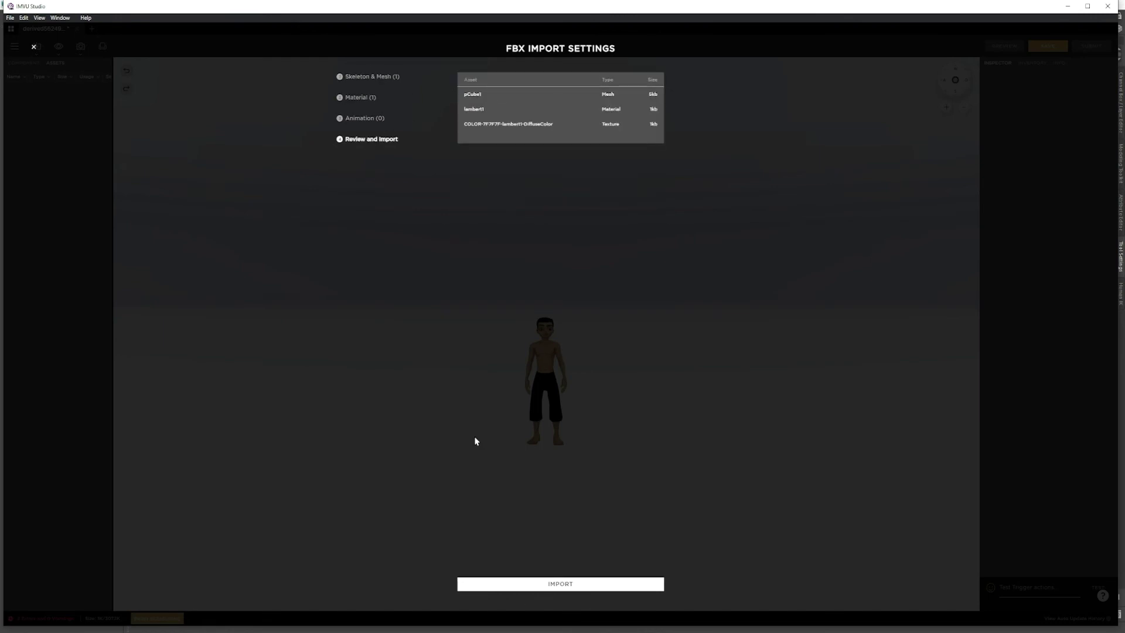
pyautogui.click(560, 584)
pyautogui.scroll(5, 563, 495)
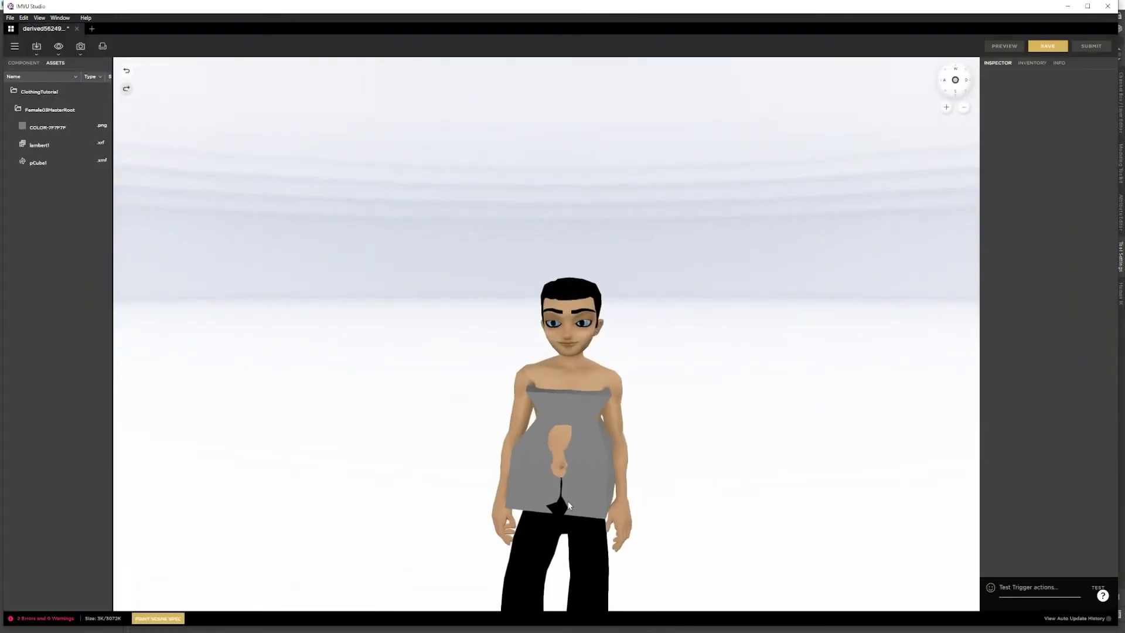
pyautogui.scroll(2, 568, 502)
pyautogui.moveTo(575, 501); pyautogui.dragTo(657, 469)
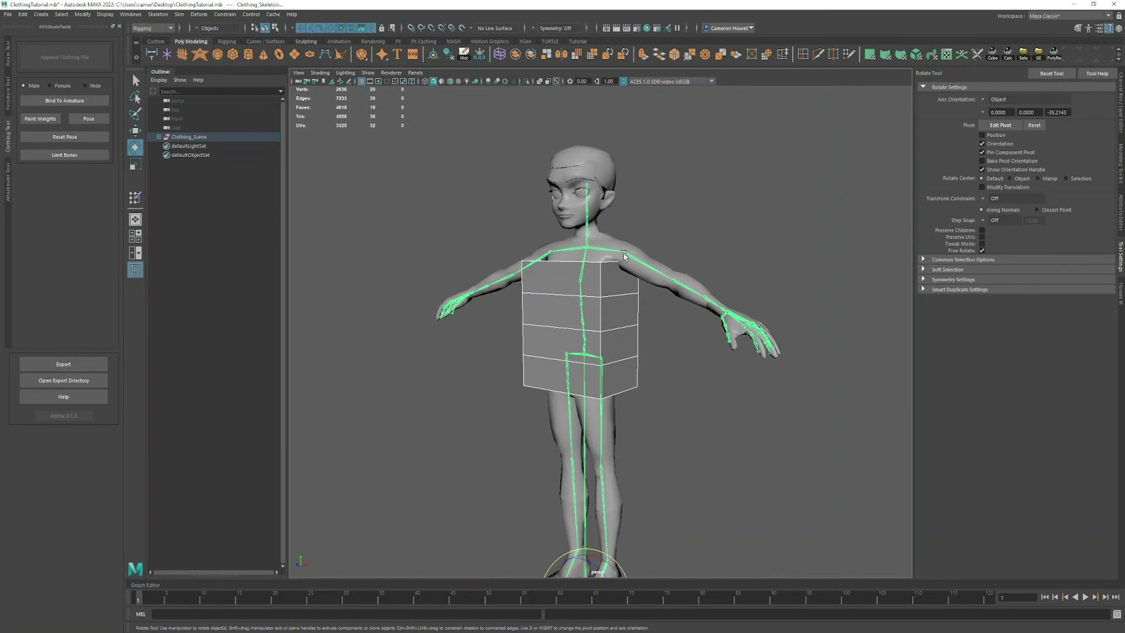
# - Switch back to Maya and rotate the left and right shoulder joints to lower both arms beside the body
pyautogui.click(624, 256)
pyautogui.moveTo(678, 318); pyautogui.dragTo(566, 260)
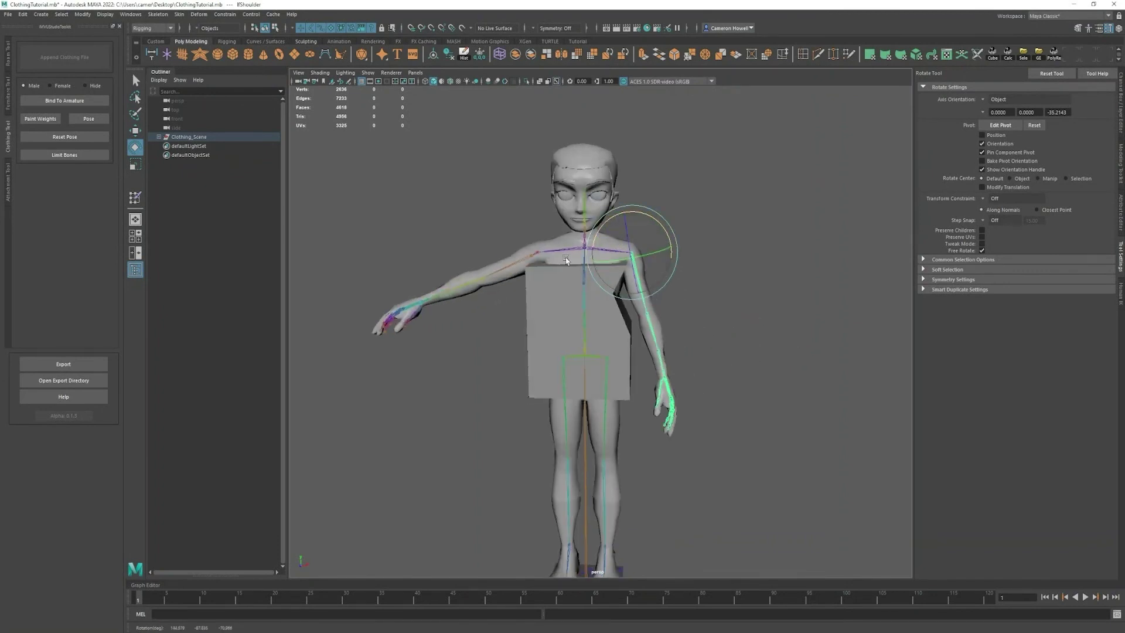
pyautogui.click(538, 254)
pyautogui.moveTo(564, 218); pyautogui.dragTo(558, 218)
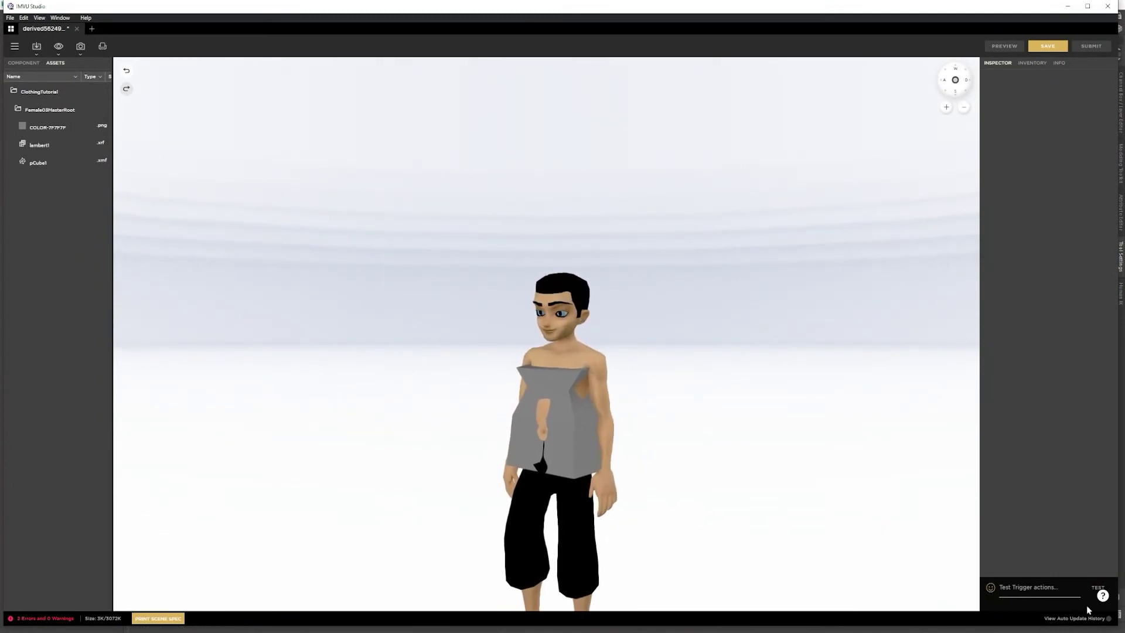
# - Switch to IMVU Studio and play the handstand dance action to check the garment's deformation on the avatar
pyautogui.click(990, 587)
pyautogui.click(1031, 517)
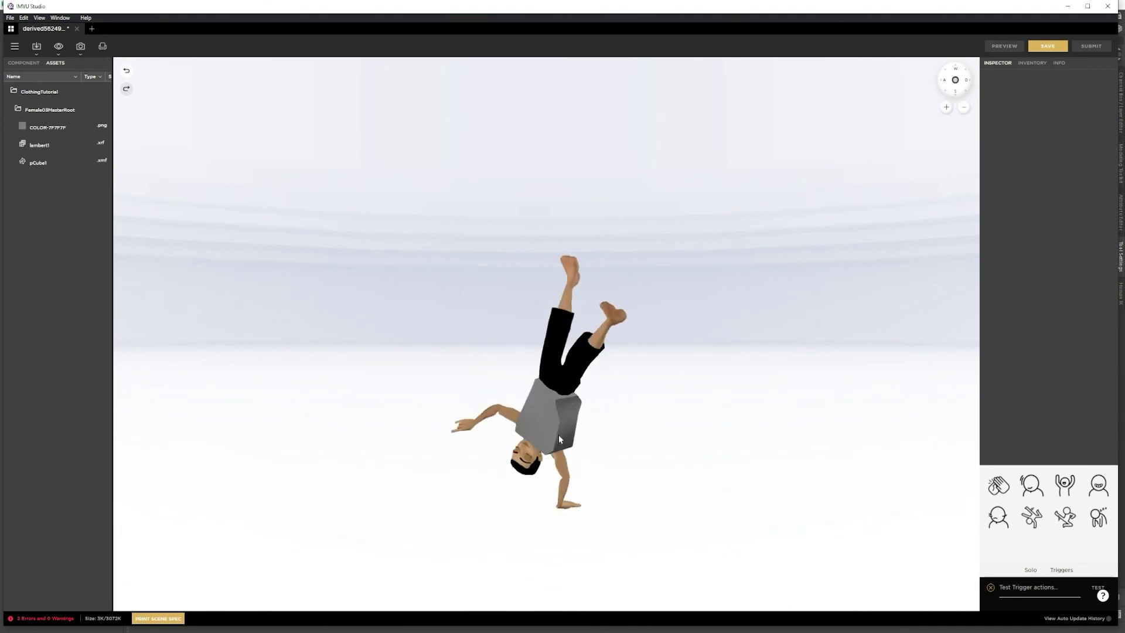
pyautogui.scroll(5, 540, 402)
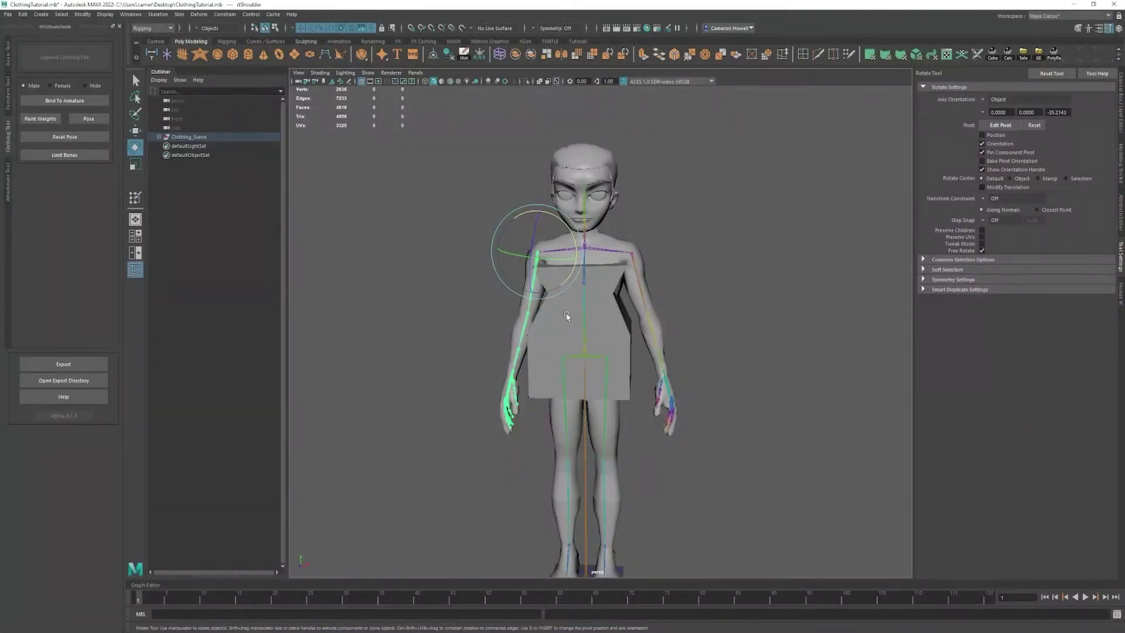
# - Switch back to Maya and examine the deformed cube around the lowered arms from the side
pyautogui.keyDown('alt'); pyautogui.moveTo(605, 333); pyautogui.dragTo(533, 319); pyautogui.keyUp('alt')
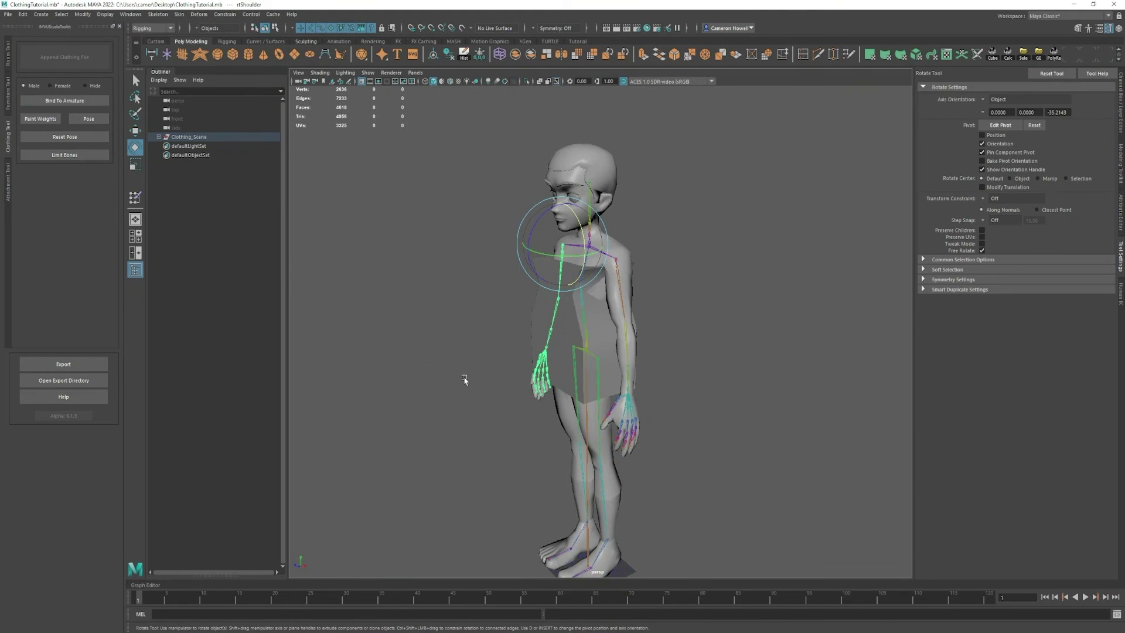
pyautogui.keyDown('alt'); pyautogui.moveTo(464, 380); pyautogui.dragTo(721, 367); pyautogui.keyUp('alt')
pyautogui.click(721, 367)
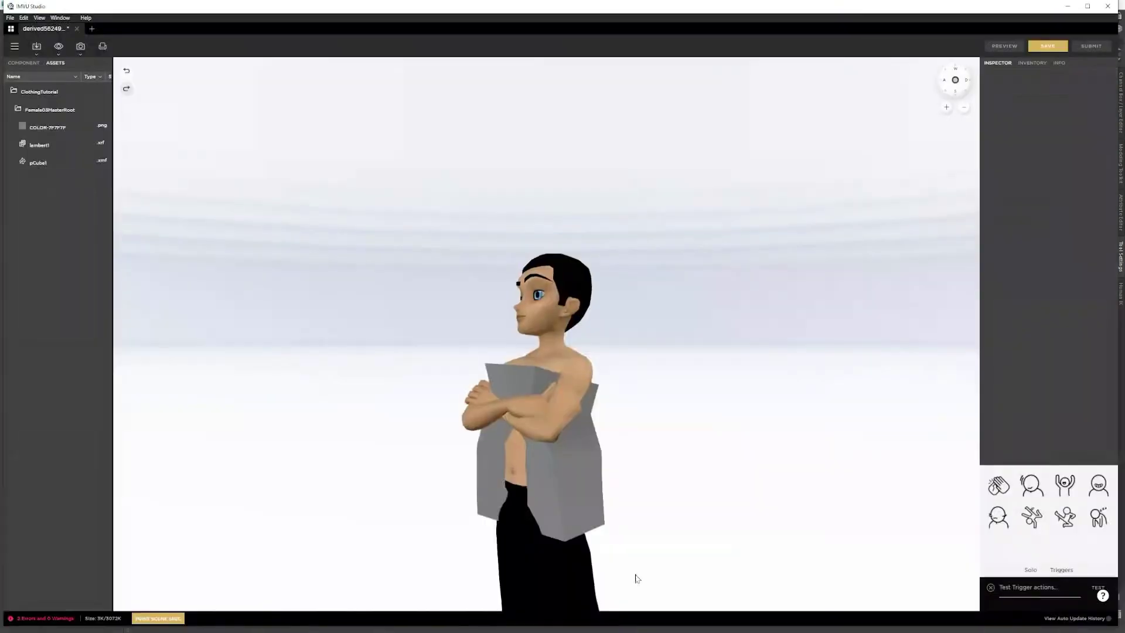